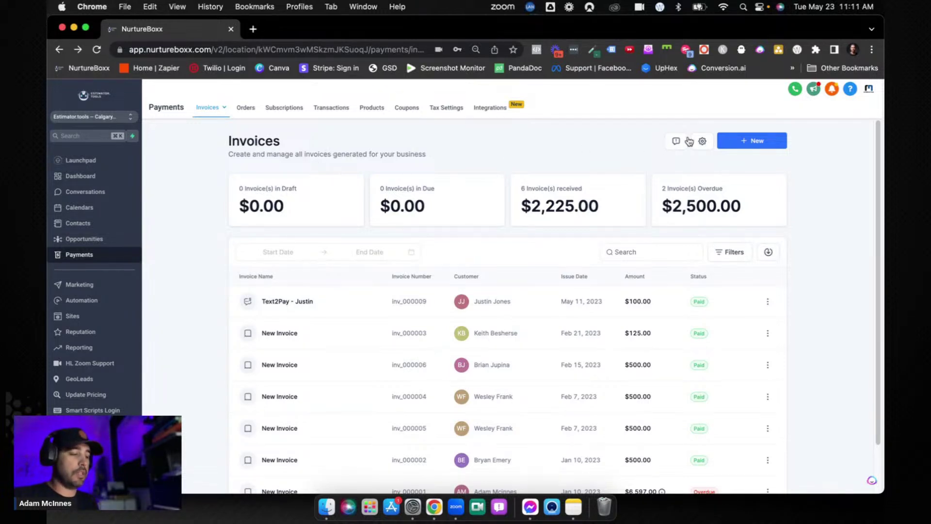
- Open the invoice settings and examine the invoice title and the empty Terms/Notes editor
click(702, 143)
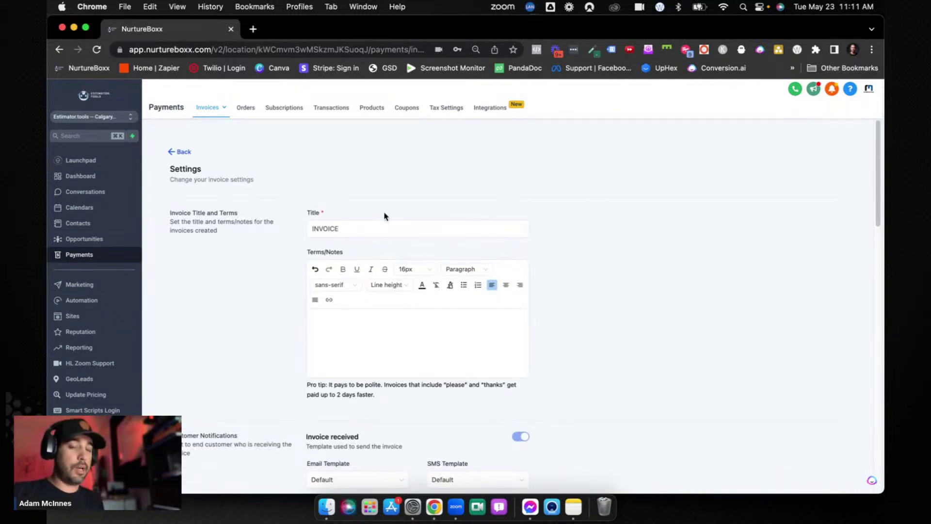
click(355, 335)
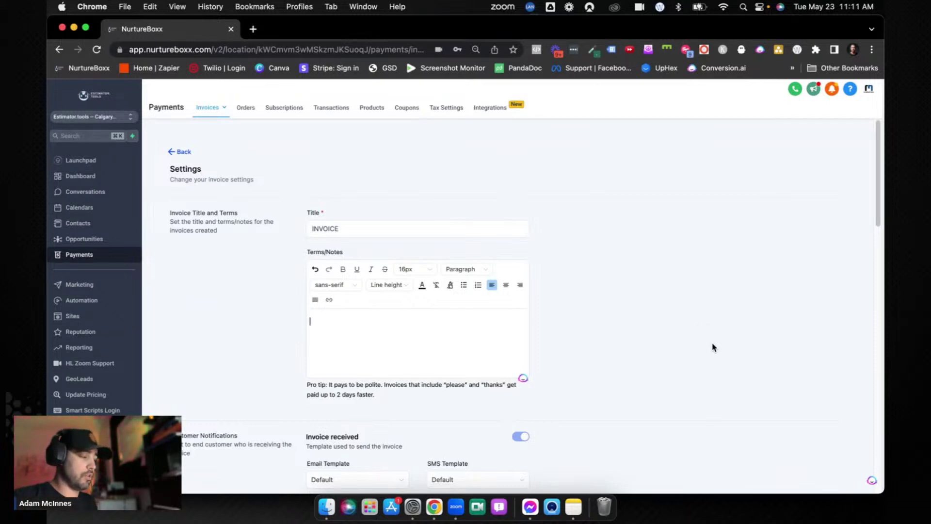
click(403, 316)
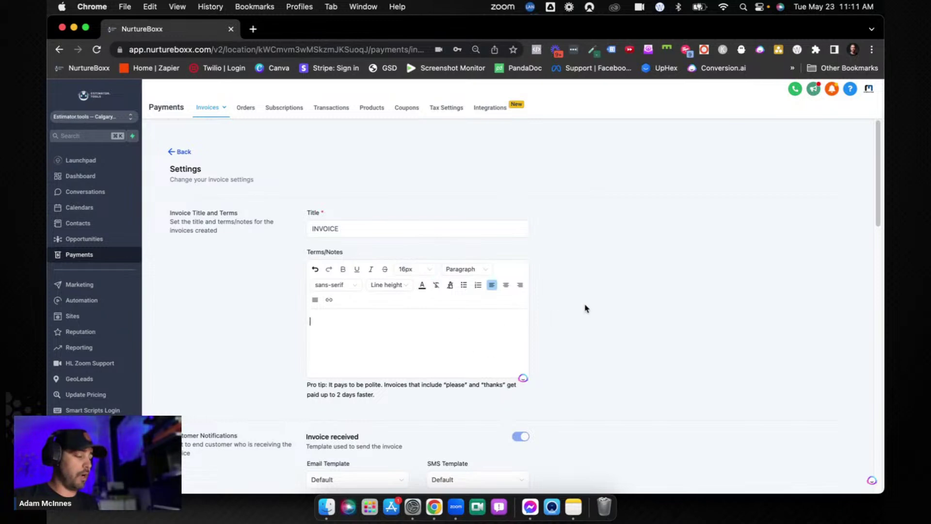
- Review the customer and team notification templates in the invoice settings, and return to the invoice list
scroll(606, 286, down, 3)
scroll(602, 280, down, 1)
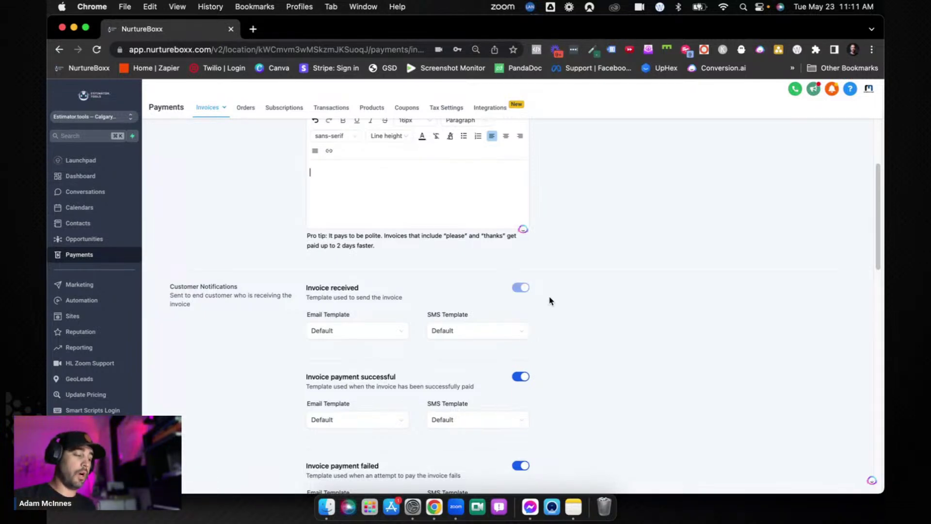
scroll(534, 286, down, 2)
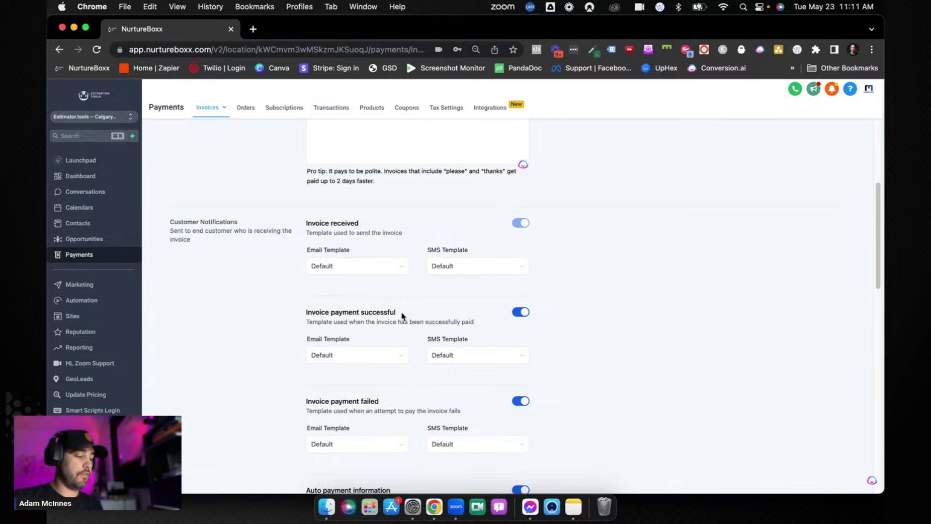
scroll(396, 321, down, 3)
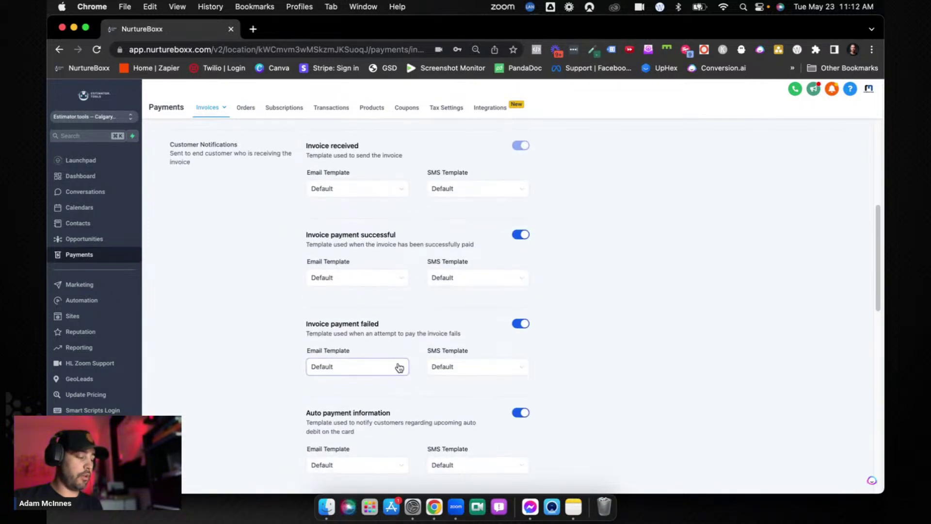
scroll(399, 367, down, 2)
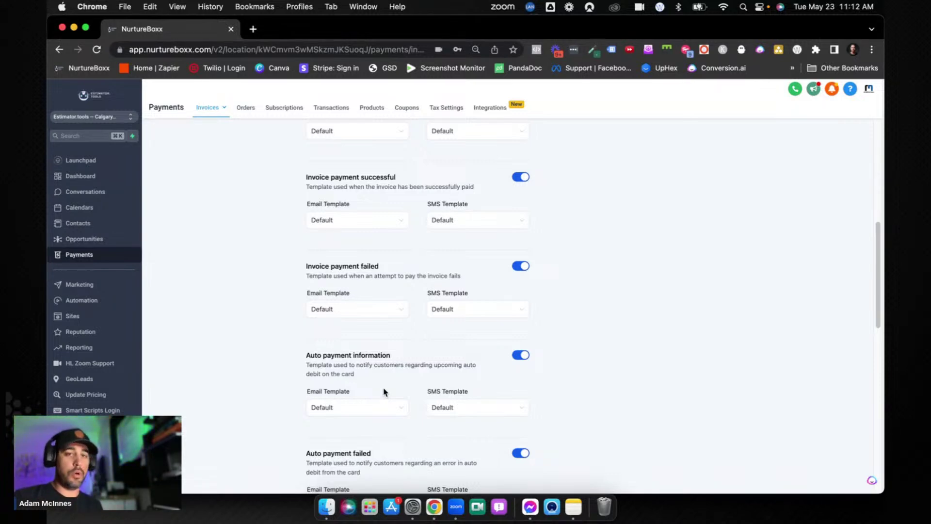
scroll(408, 376, down, 4)
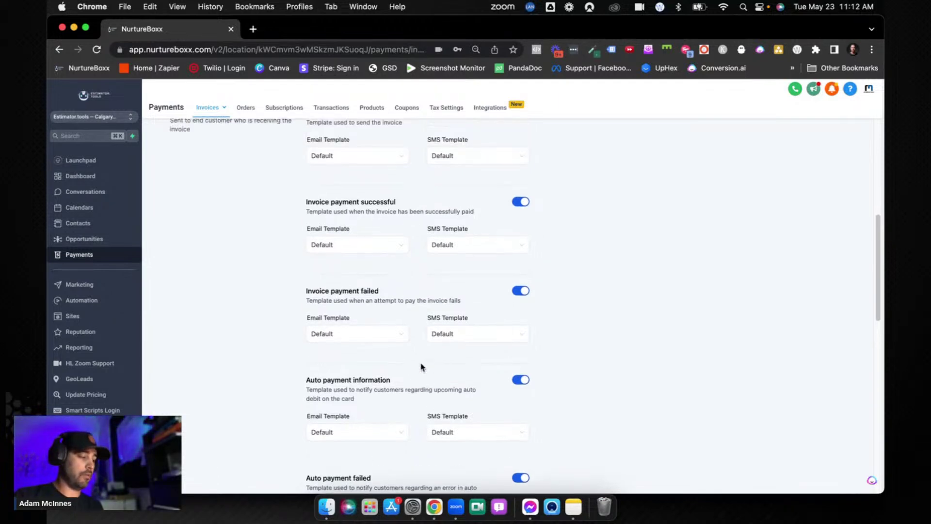
scroll(417, 370, down, 10)
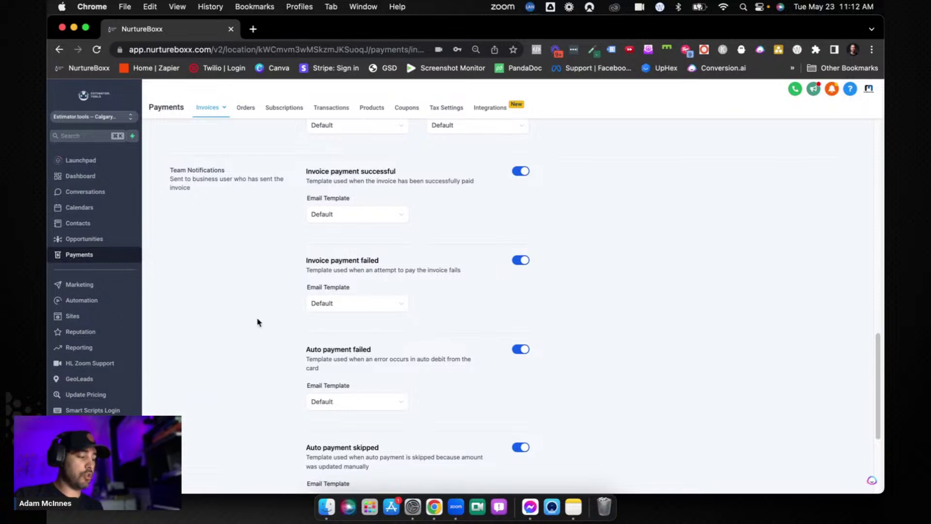
scroll(461, 272, down, 7)
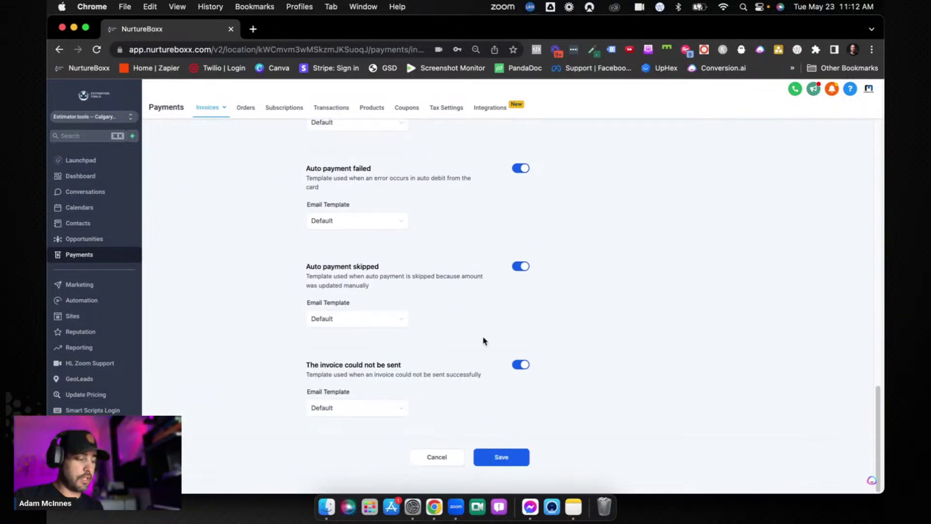
scroll(514, 303, up, 8)
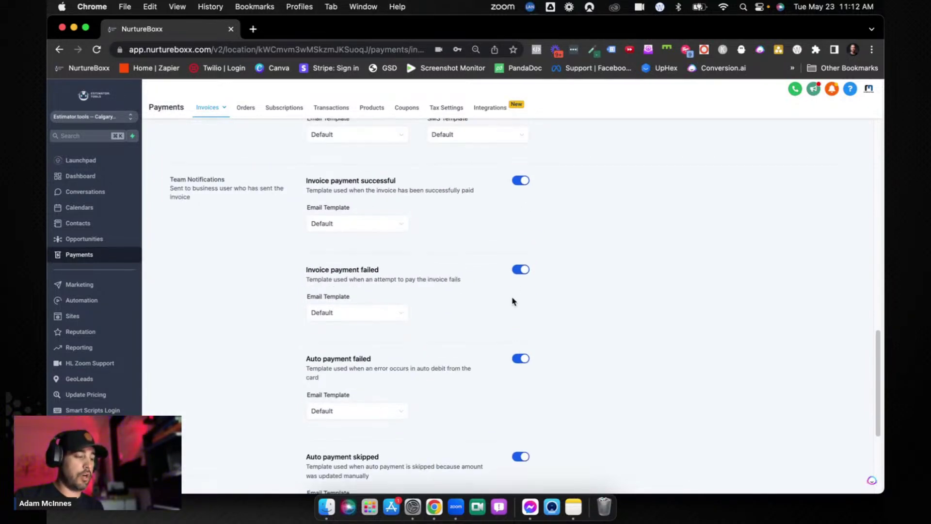
scroll(467, 318, up, 9)
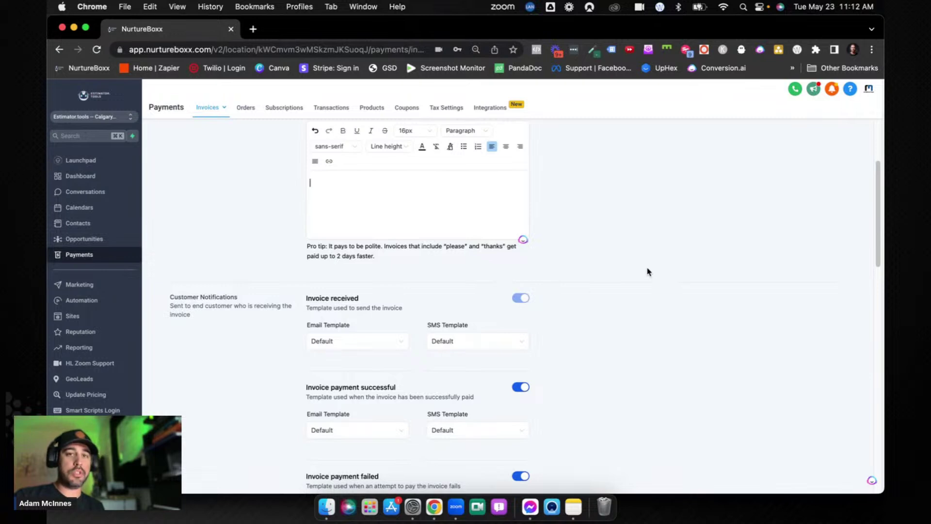
scroll(648, 272, up, 1)
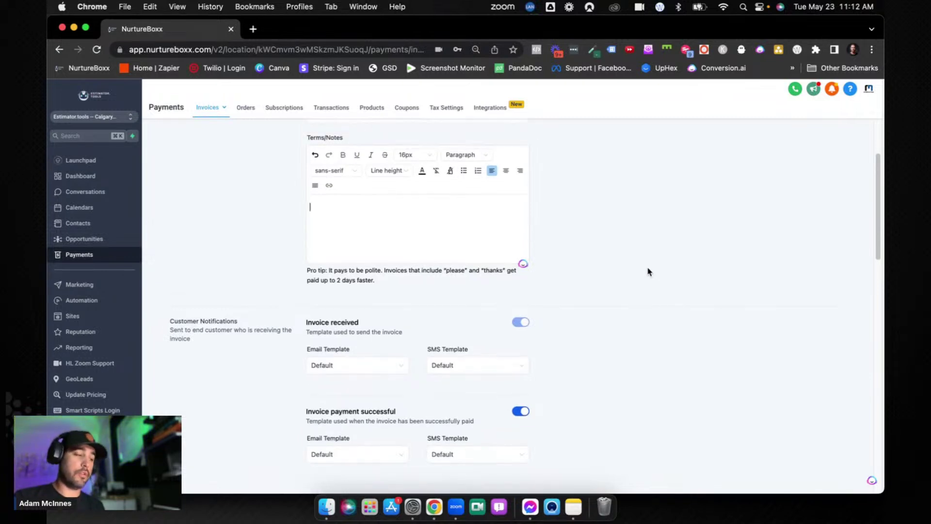
scroll(648, 268, up, 5)
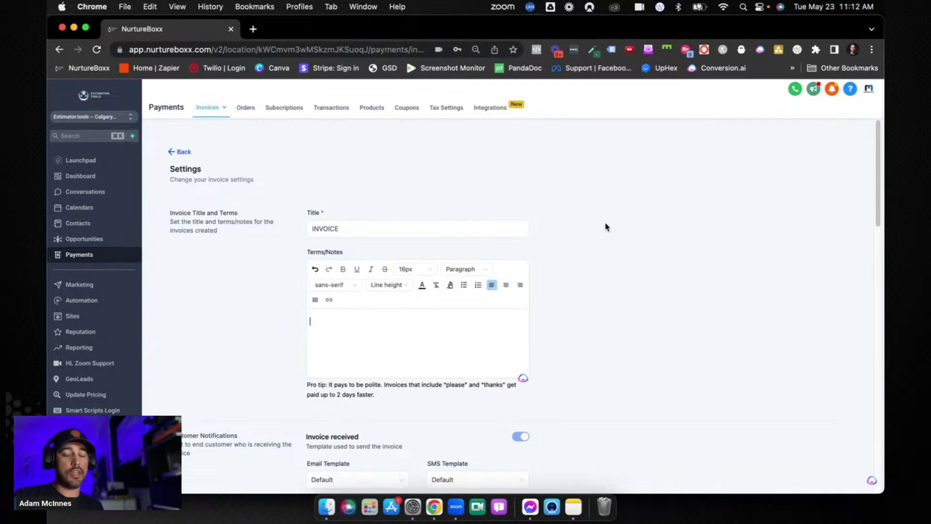
click(172, 152)
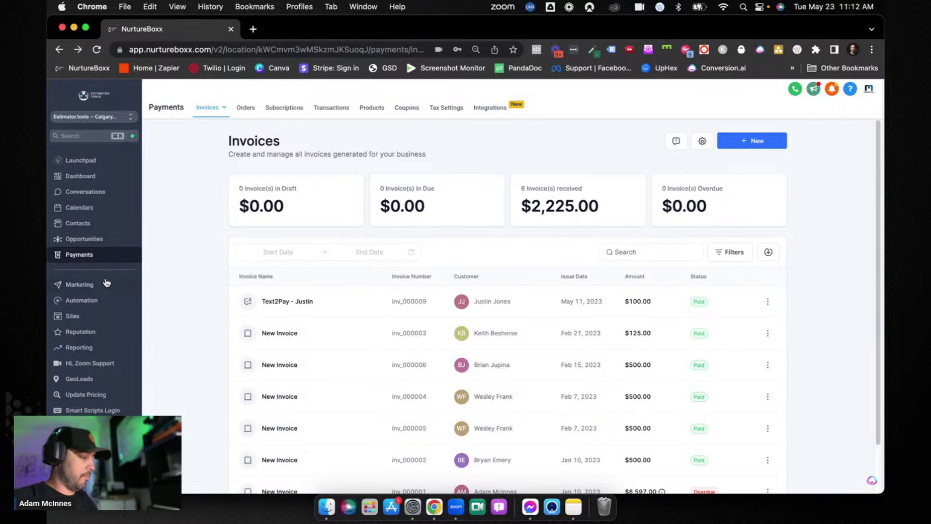
- Open the Invoice Sent TEST workflow in the automation area
click(93, 301)
scroll(504, 311, down, 3)
click(833, 465)
click(208, 280)
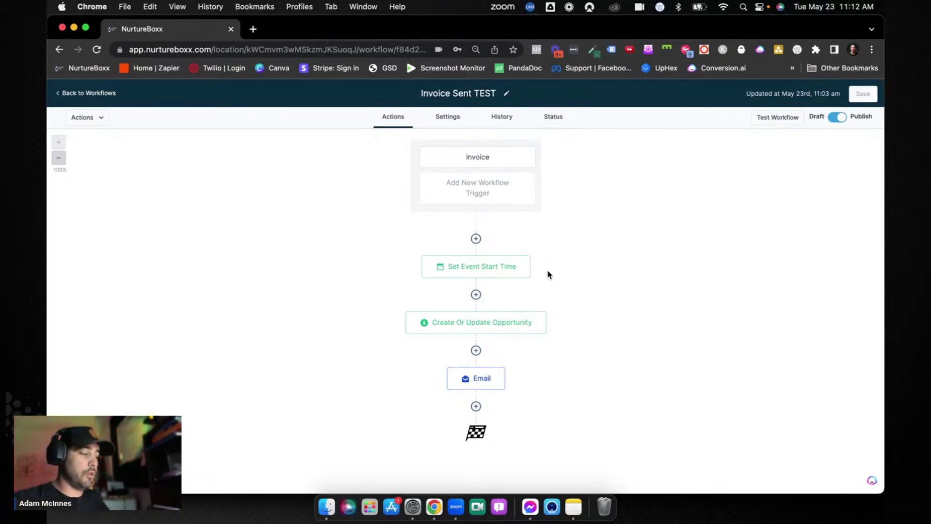
- Delete the Invoice trigger from the workflow and confirm the deletion
click(505, 165)
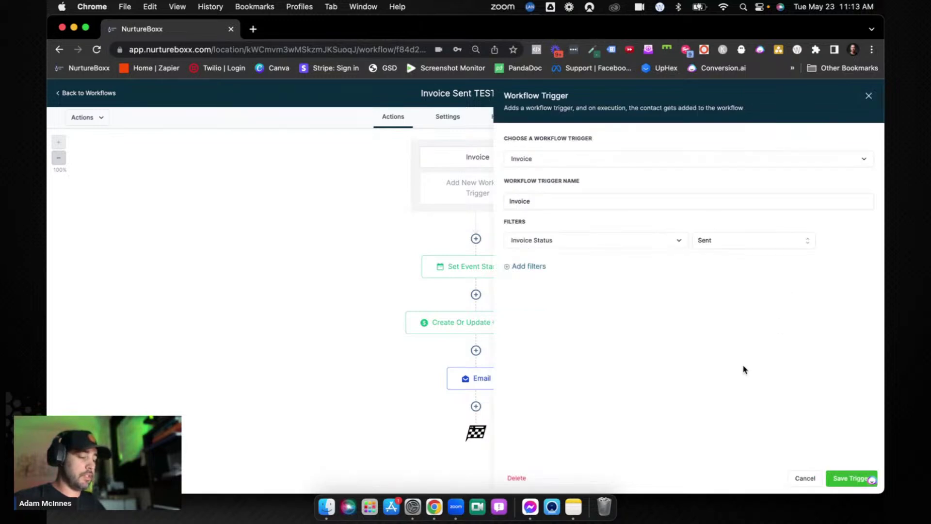
click(516, 478)
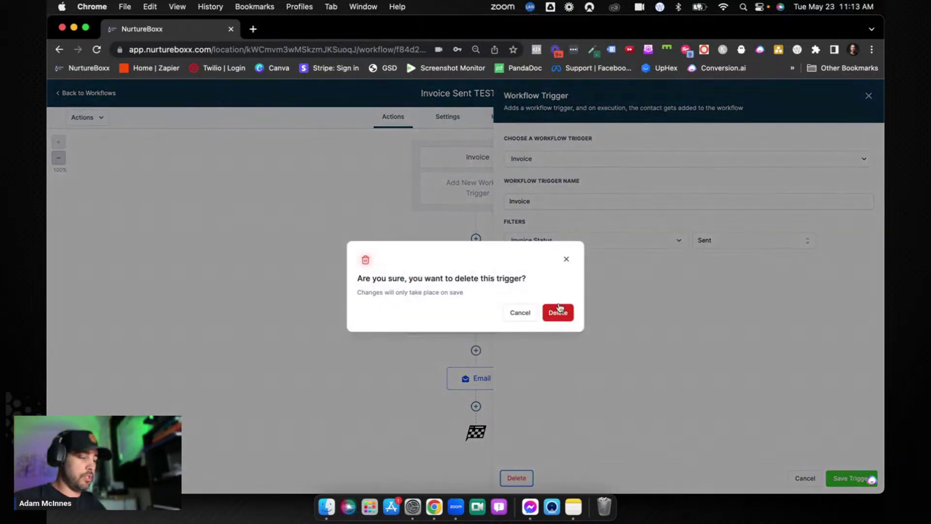
click(559, 311)
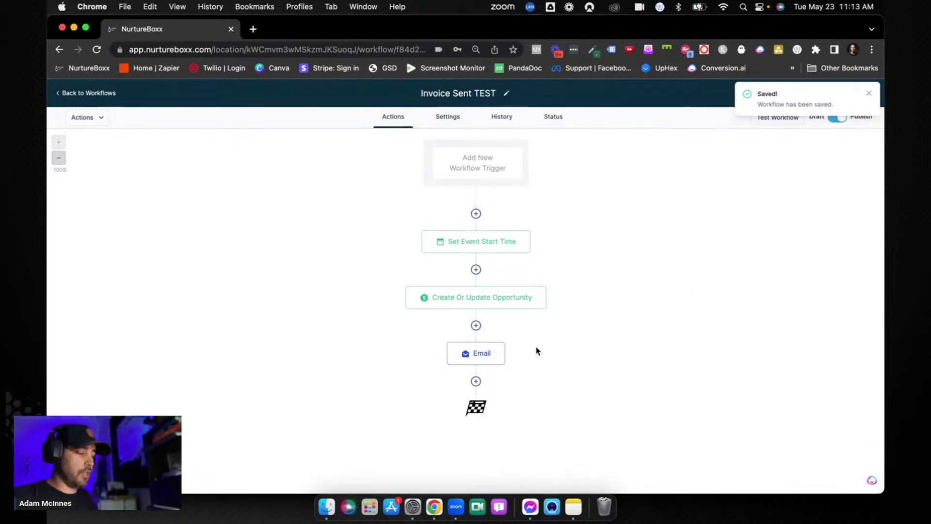
- Examine which custom values a new Send Email action at the workflow's end offers without a trigger, and close it unsaved
click(476, 381)
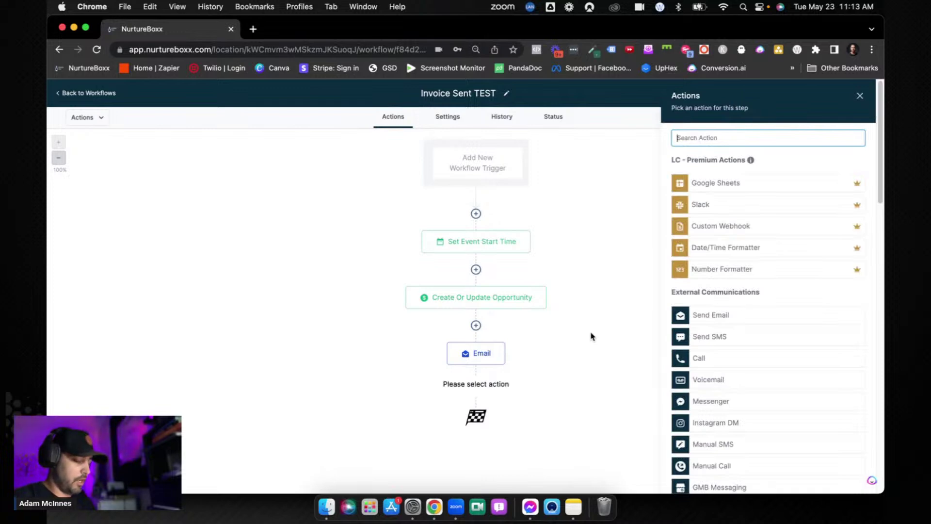
text(email)
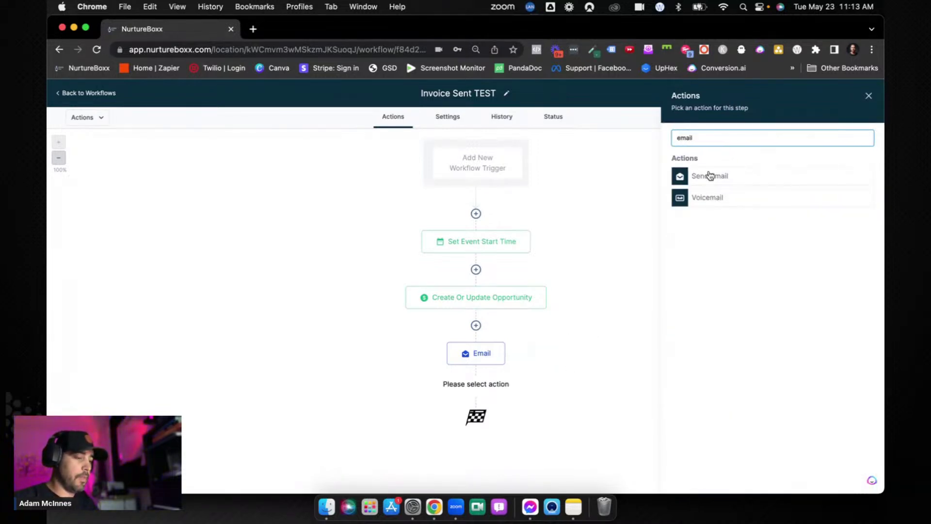
click(710, 176)
scroll(713, 355, down, 2)
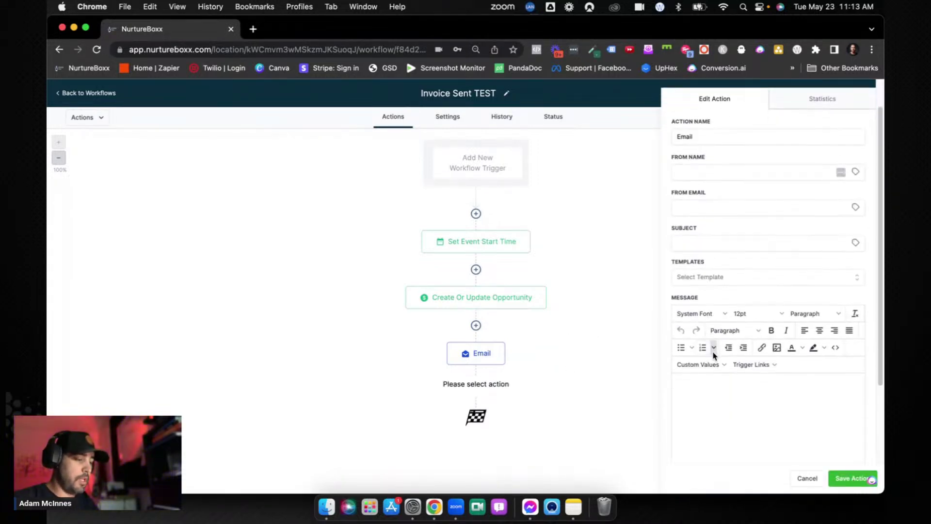
scroll(713, 354, down, 3)
click(714, 294)
click(707, 268)
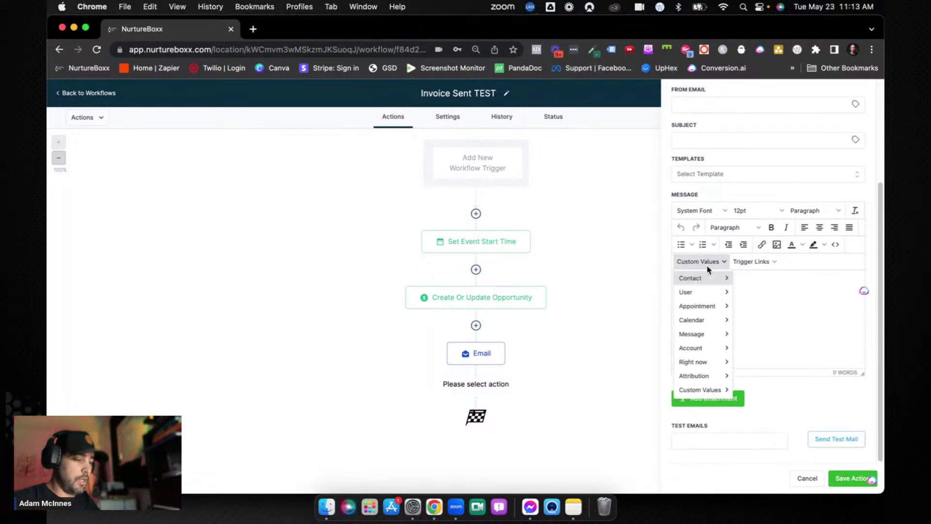
mouse_move(706, 319)
mouse_move(700, 285)
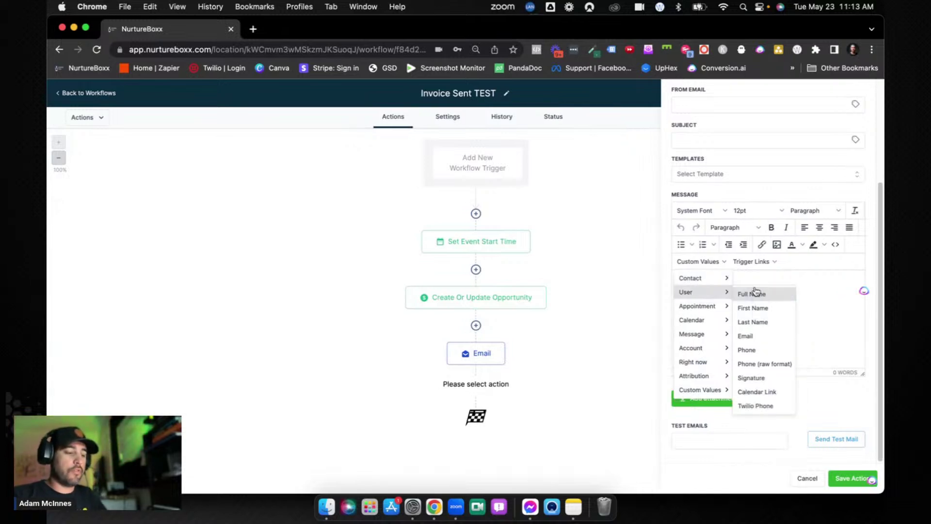
click(832, 301)
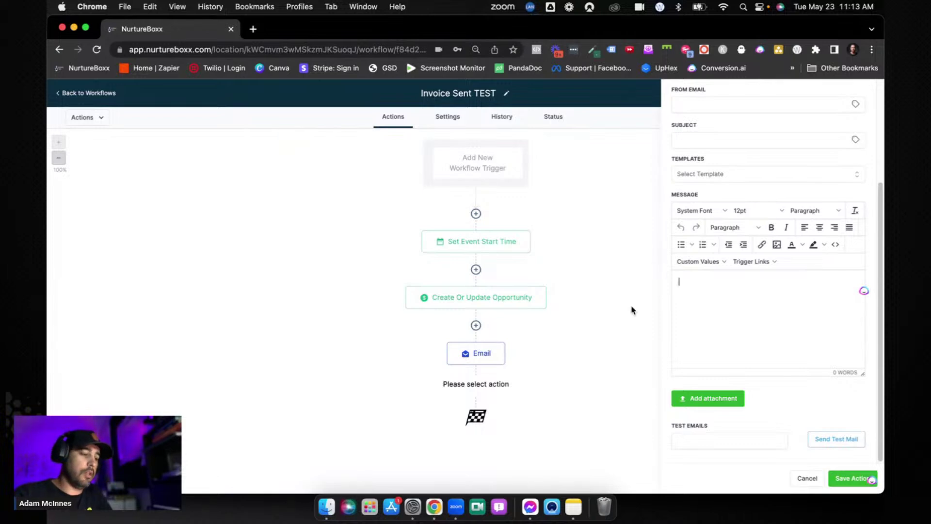
scroll(796, 320, up, 5)
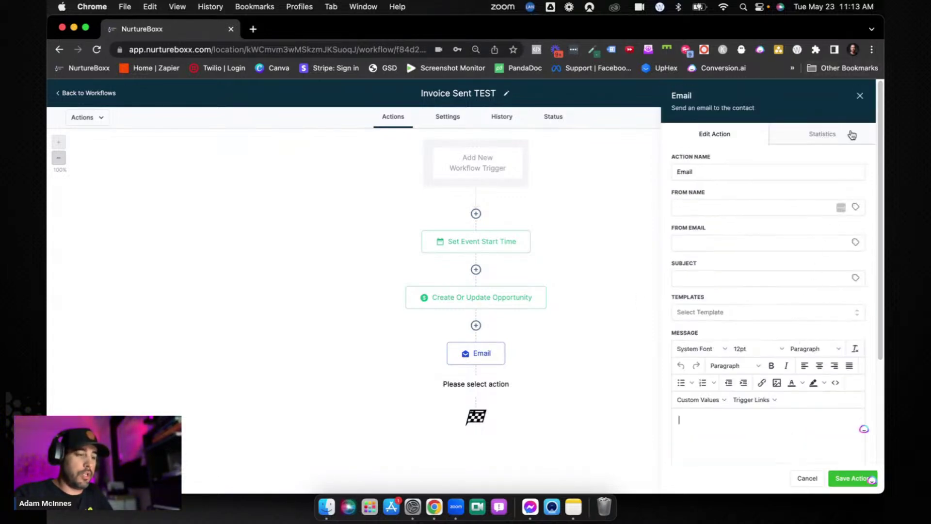
click(860, 96)
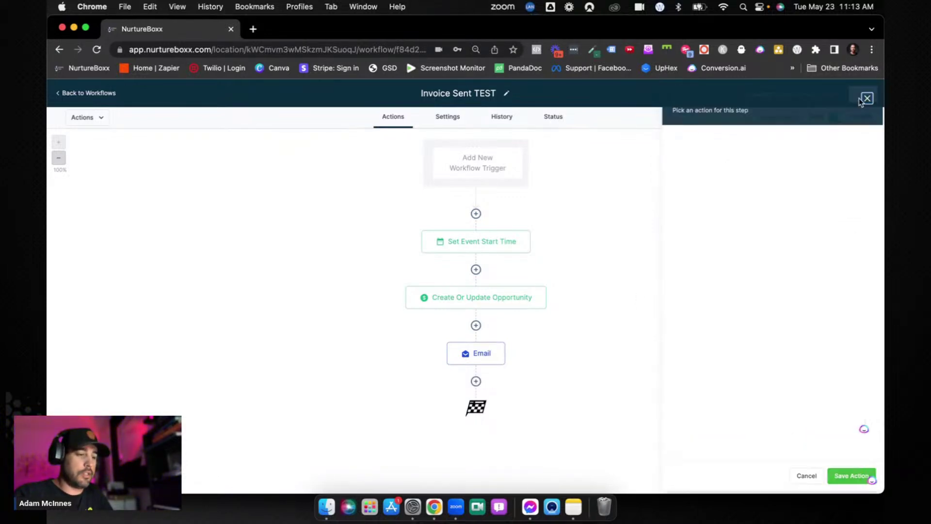
- Add an Invoice workflow trigger filtered to the invoice status Sent
click(470, 170)
text(inv)
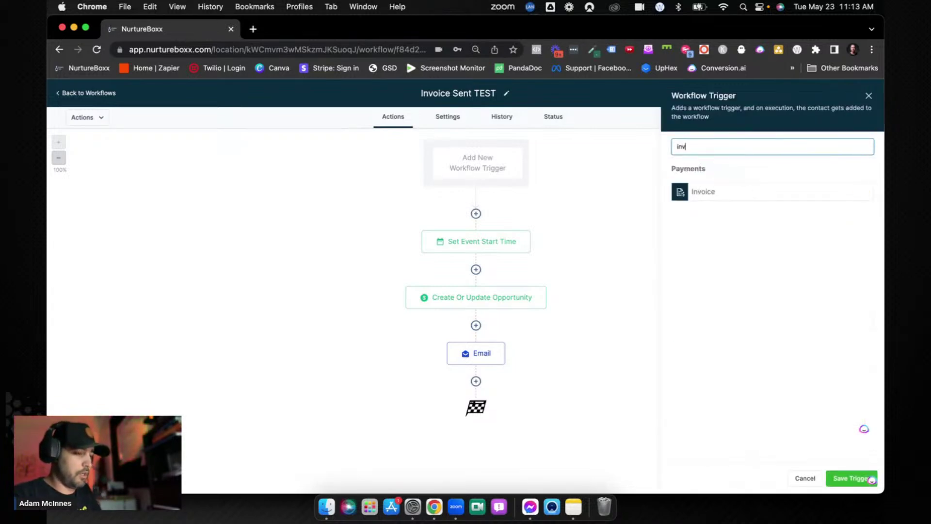
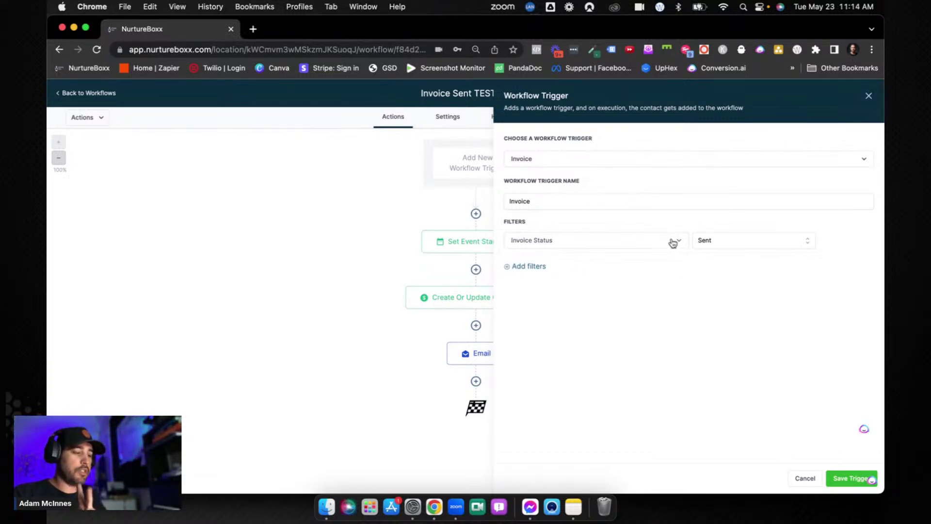
click(851, 478)
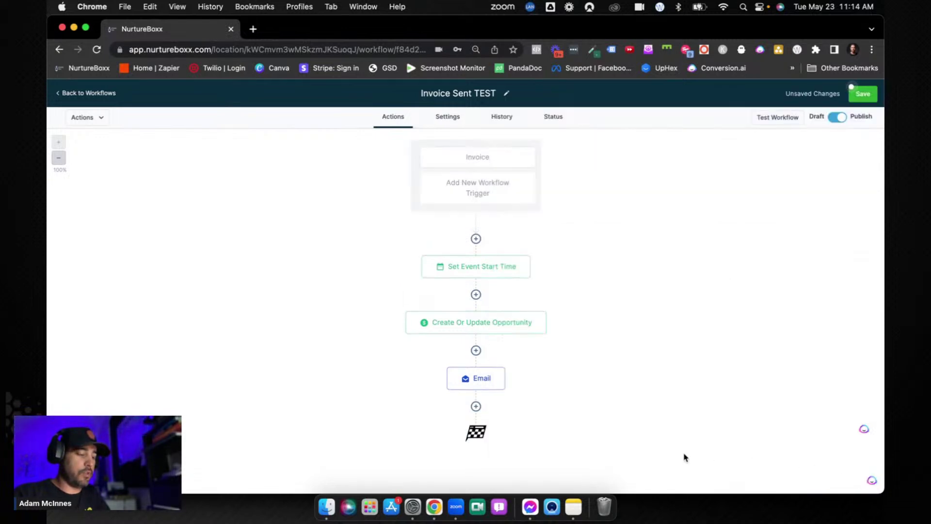
- Examine the Invoice custom values in a new Send Email action after the last email, and close it unsaved
click(476, 405)
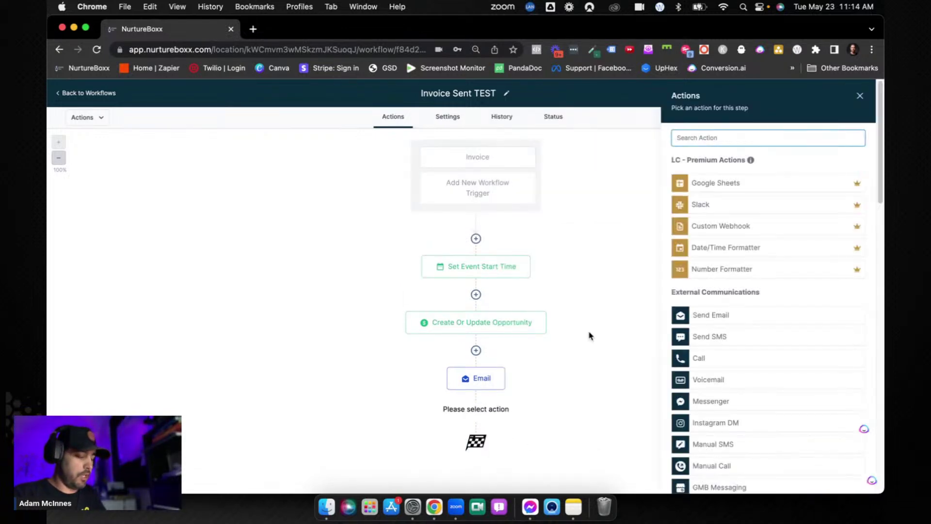
text(email)
click(703, 183)
click(715, 399)
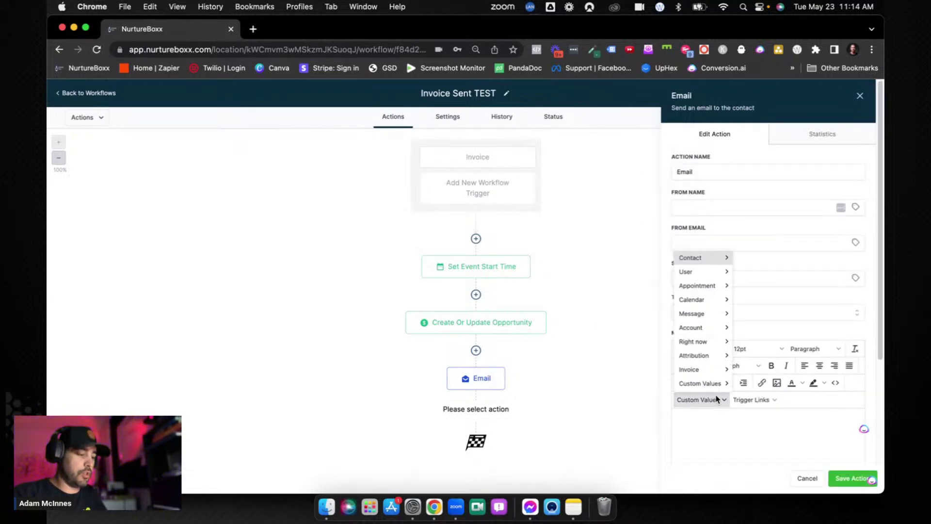
mouse_move(709, 372)
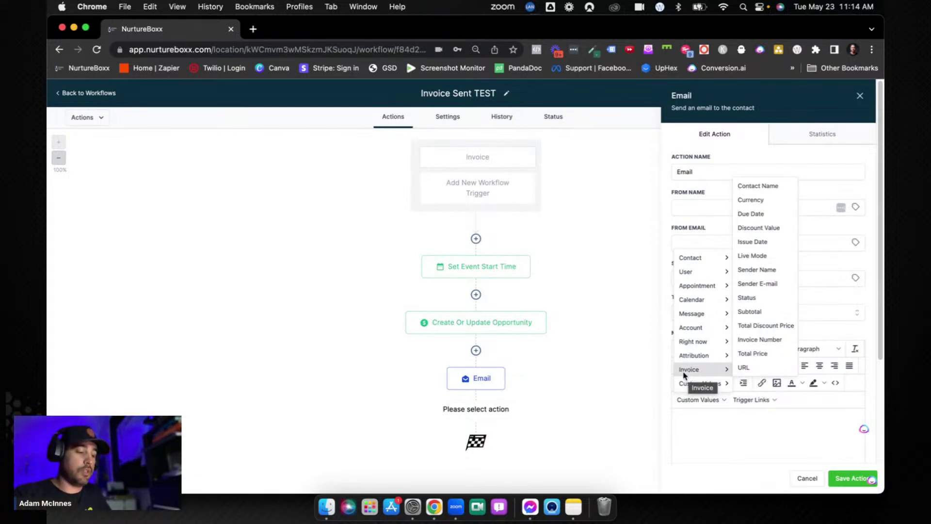
click(719, 445)
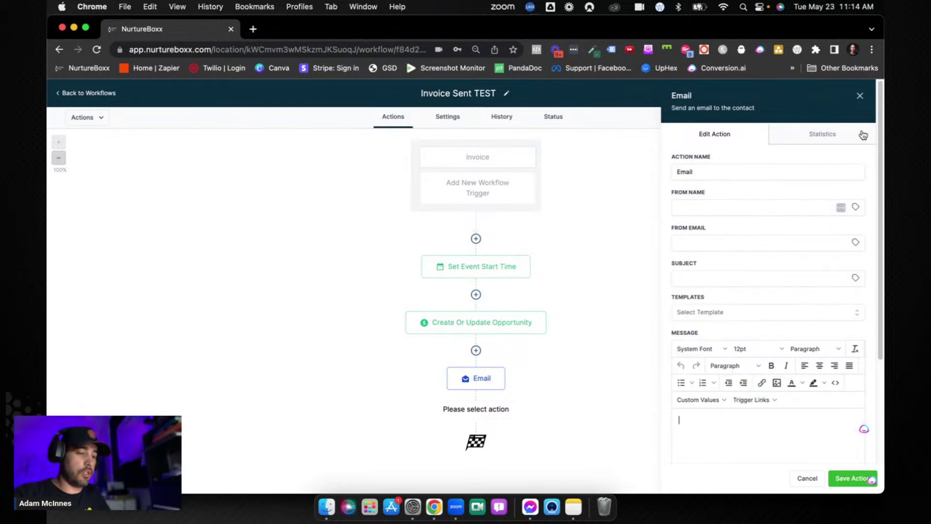
click(859, 96)
- Examine the custom field used by the Set Event Start Time action, and close the action unsaved
click(475, 271)
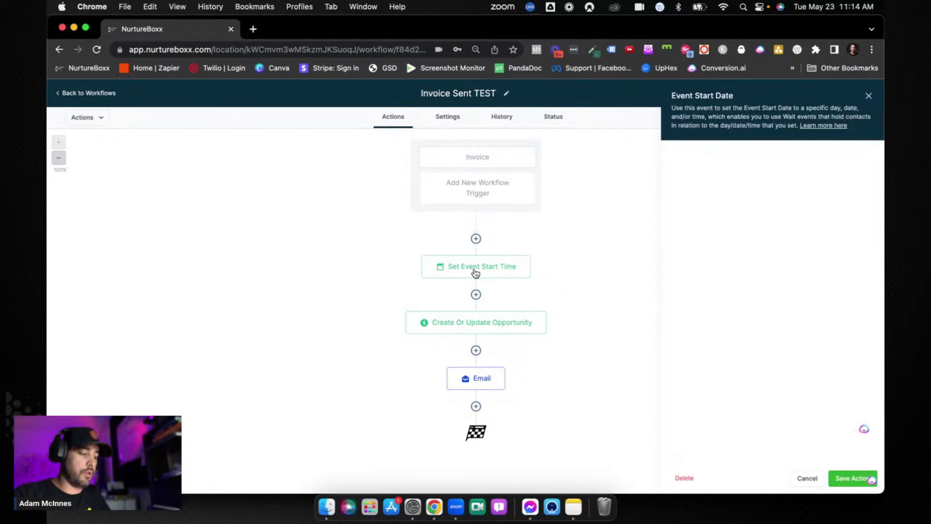
click(760, 250)
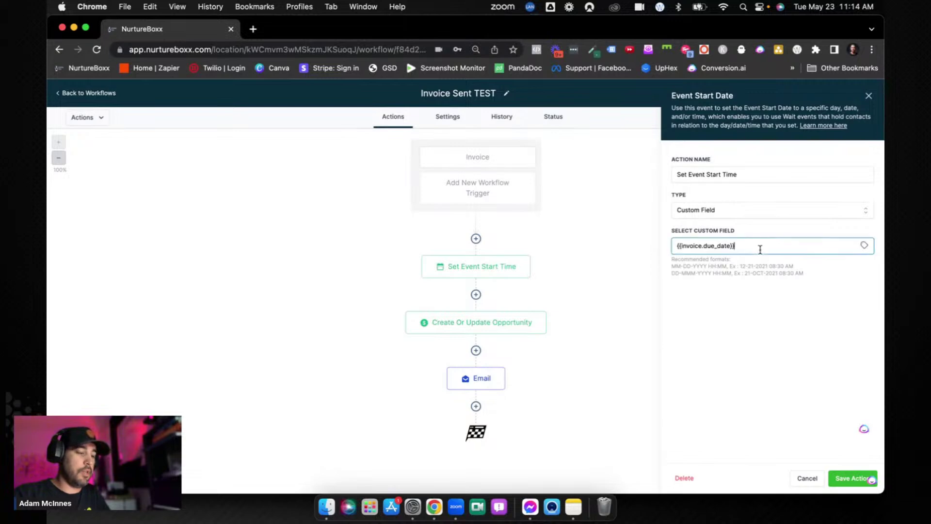
key(super+a)
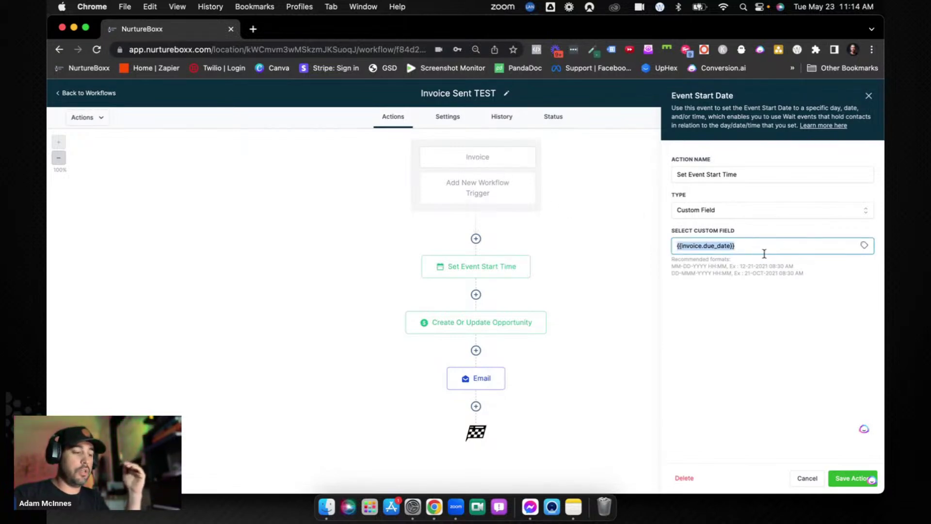
click(868, 96)
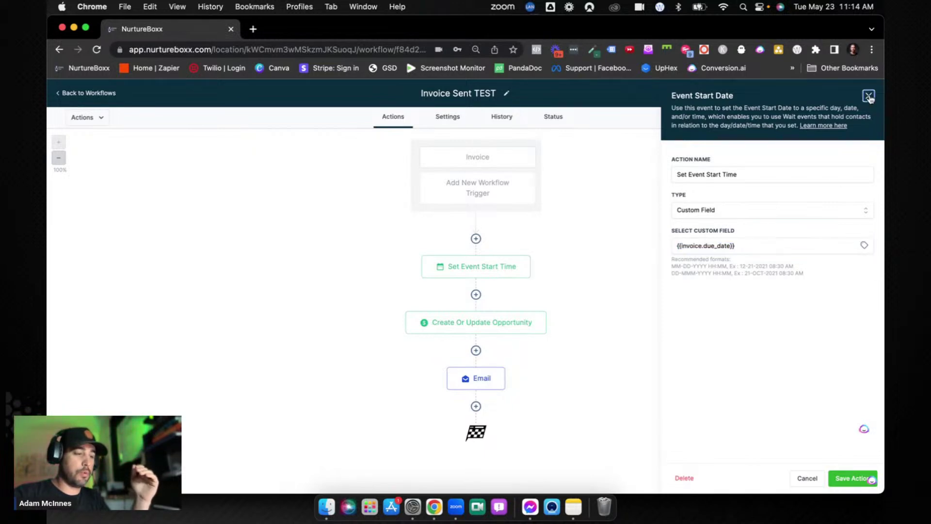
- Clear the custom field in the Set Event Start Time action, pick the Invoice Due Date custom value again, and close it unsaved
click(501, 272)
click(752, 247)
right_click(757, 247)
click(820, 244)
key(super+a)
key(BackSpace)
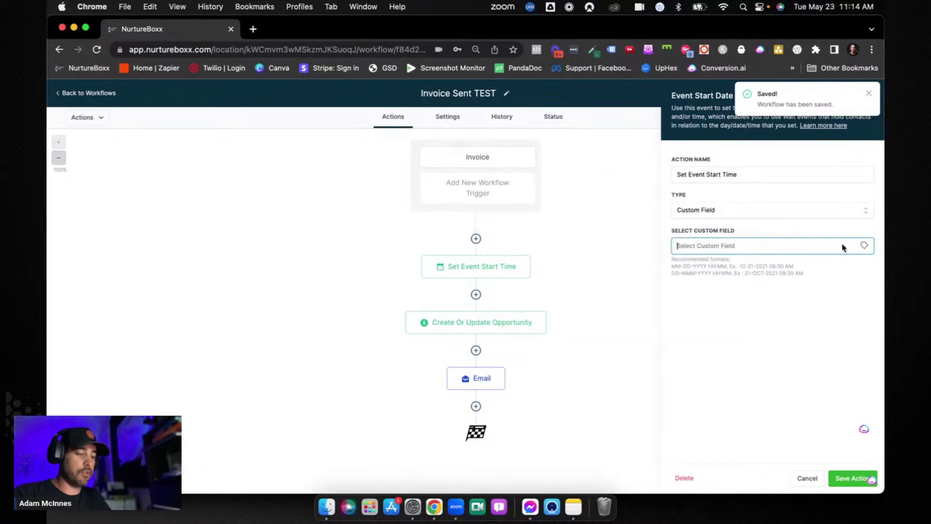
click(864, 245)
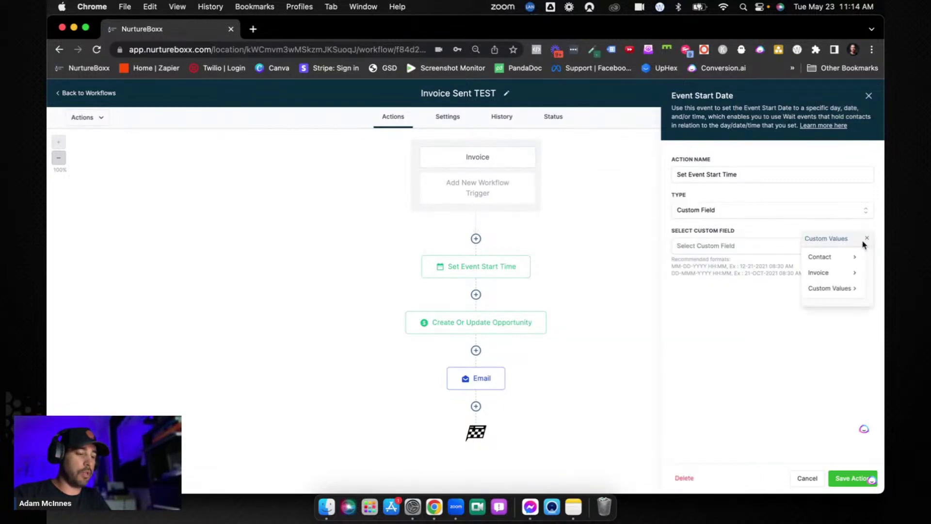
click(832, 275)
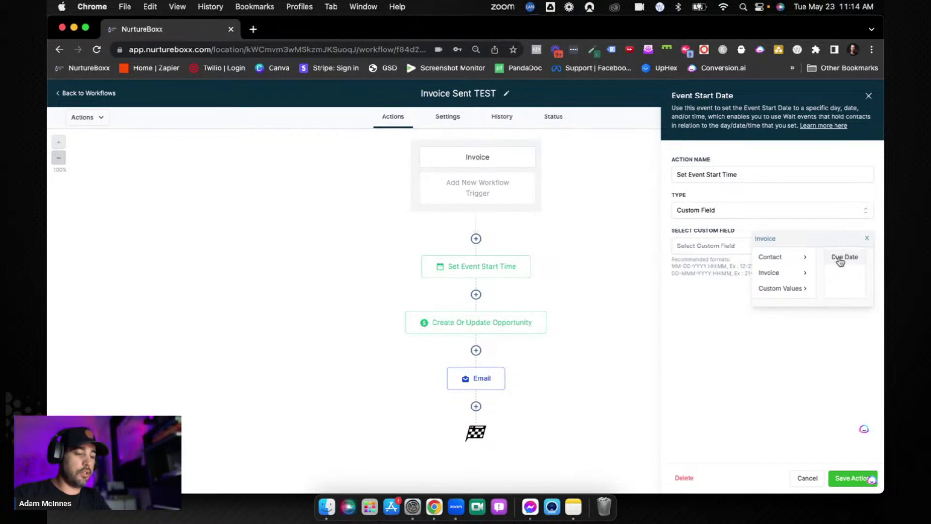
click(840, 259)
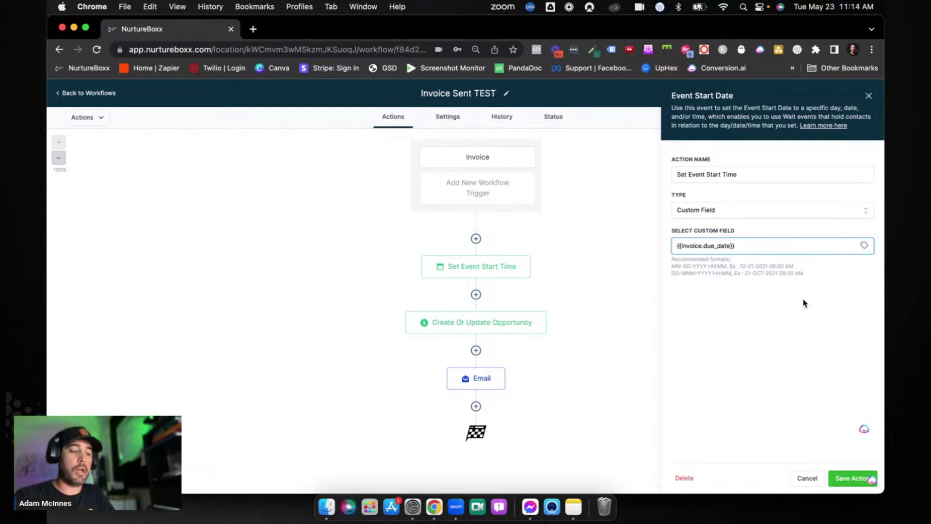
click(869, 97)
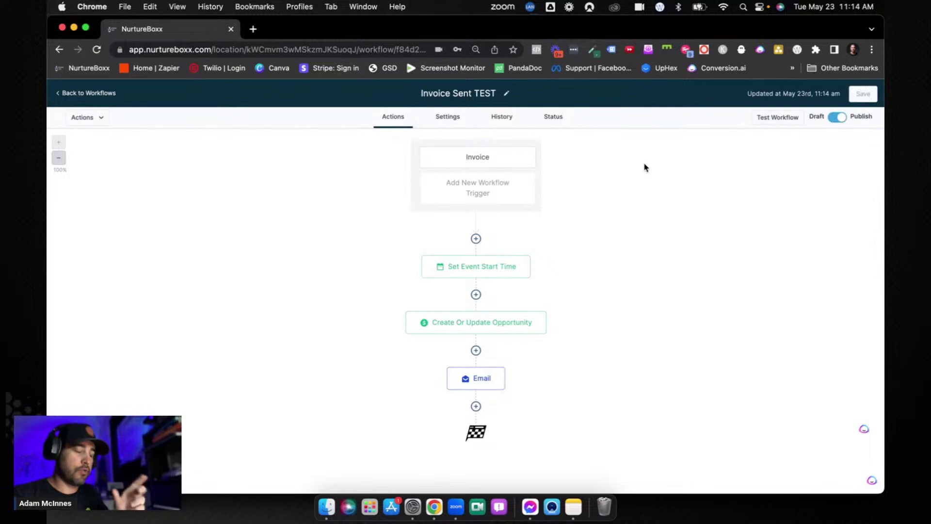
- Clear the lead value in the Create Or Update Opportunity action and check which custom values that field offers
click(492, 323)
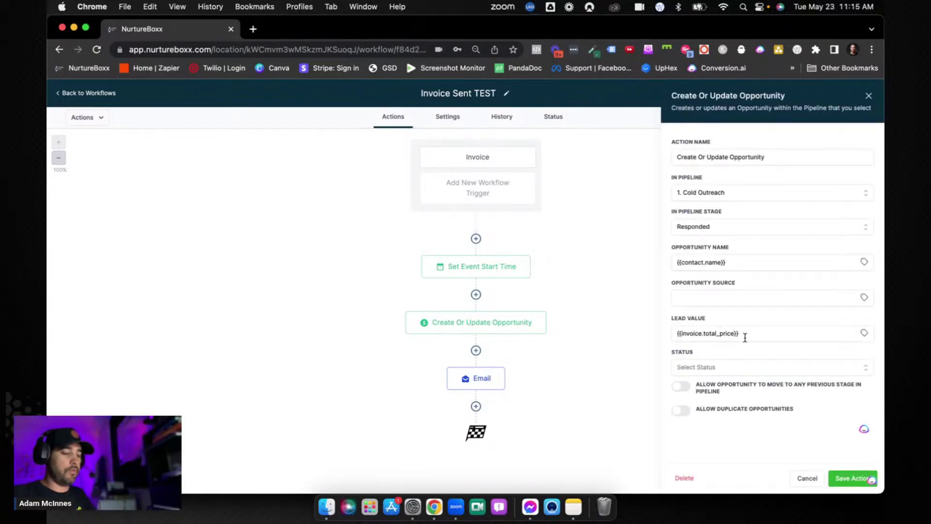
click(732, 338)
triple_click(675, 334)
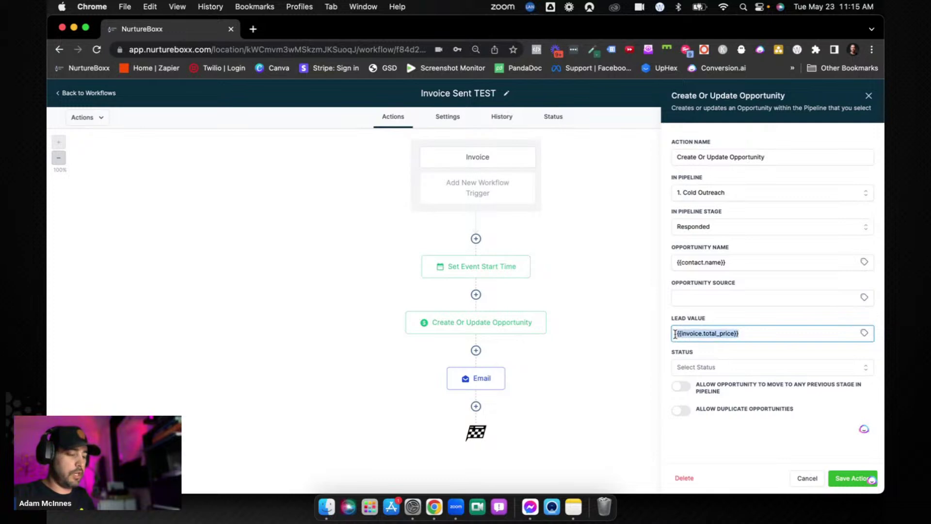
key(BackSpace)
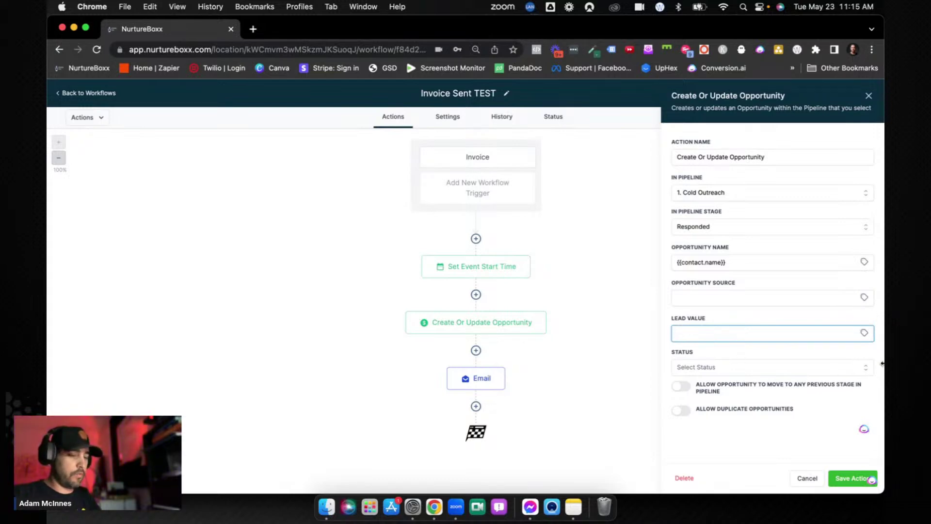
click(865, 334)
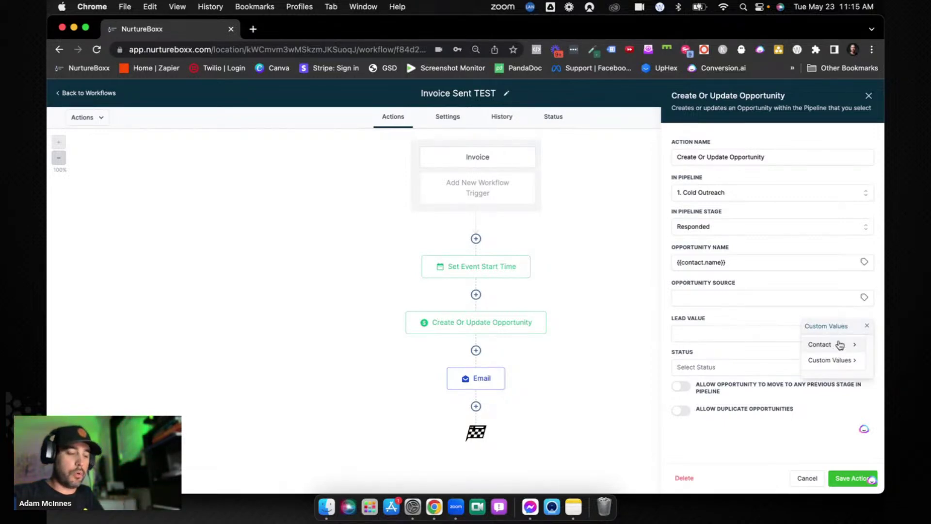
click(869, 329)
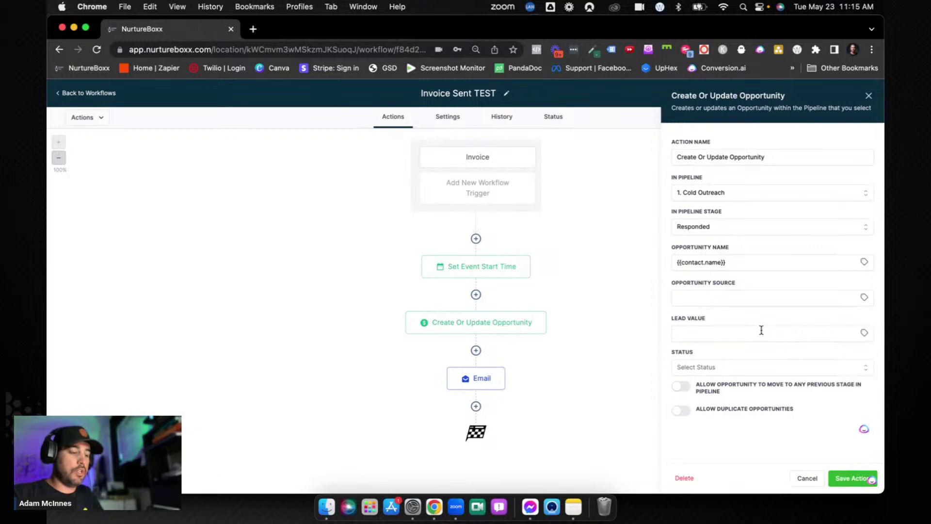
mouse_move(477, 380)
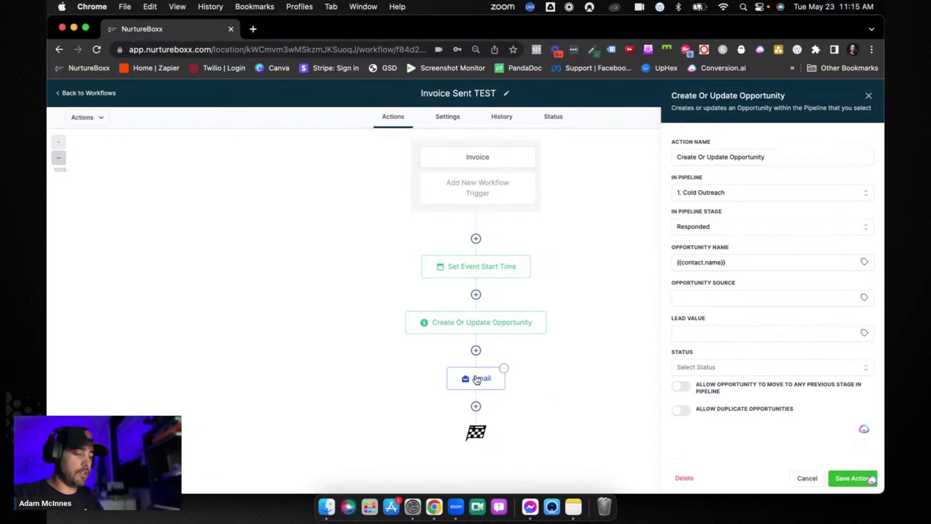
- Examine the invoice custom values in the Email action's message and select {{invoice.total_price}} on the Invoice Total Price line
click(477, 379)
scroll(727, 339, down, 3)
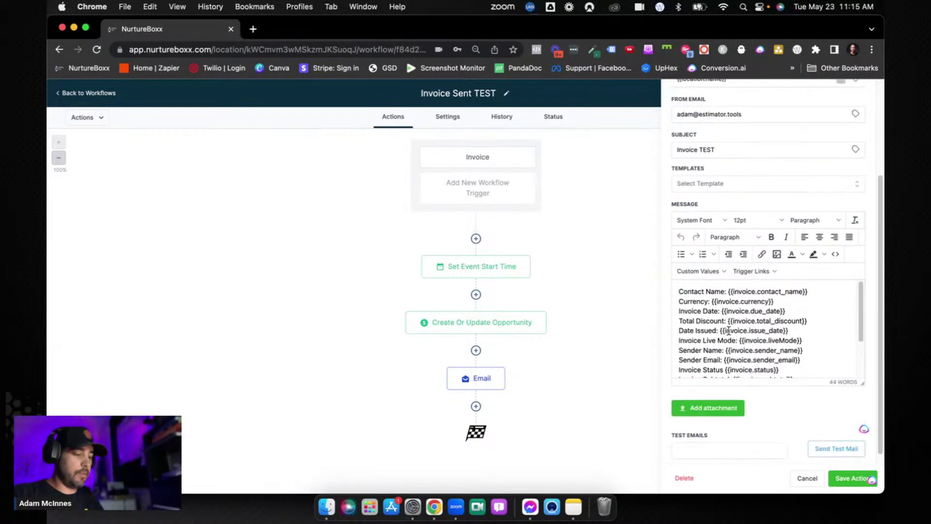
scroll(728, 332, down, 3)
drag(791, 370, 765, 321)
click(765, 321)
scroll(762, 327, down, 3)
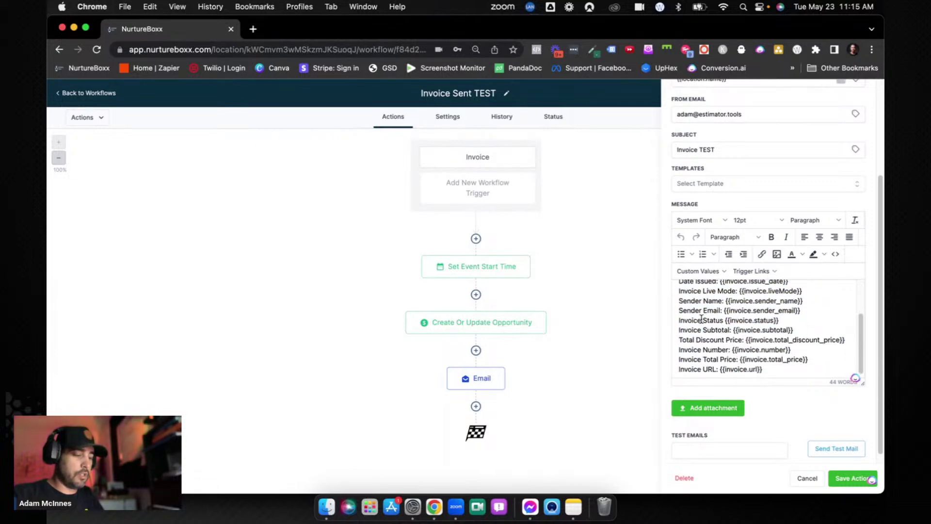
scroll(720, 342, down, 1)
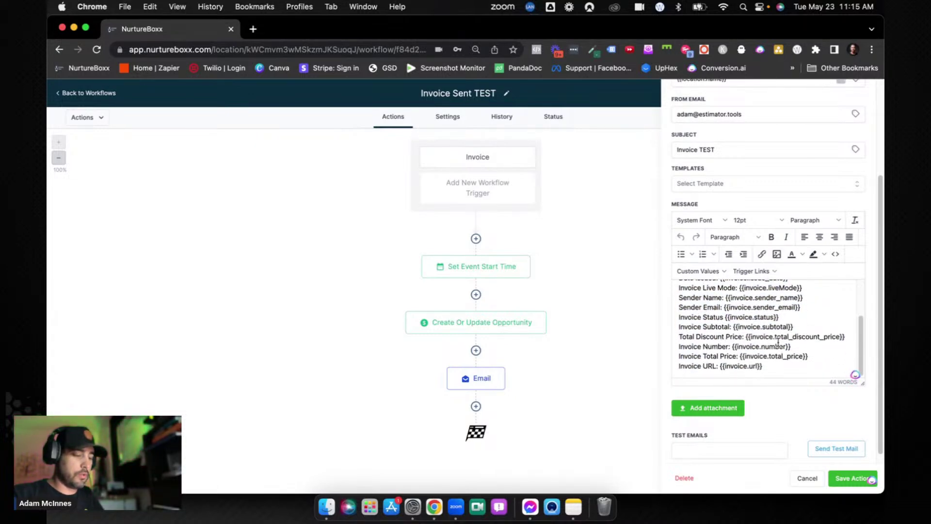
drag(818, 356, 739, 356)
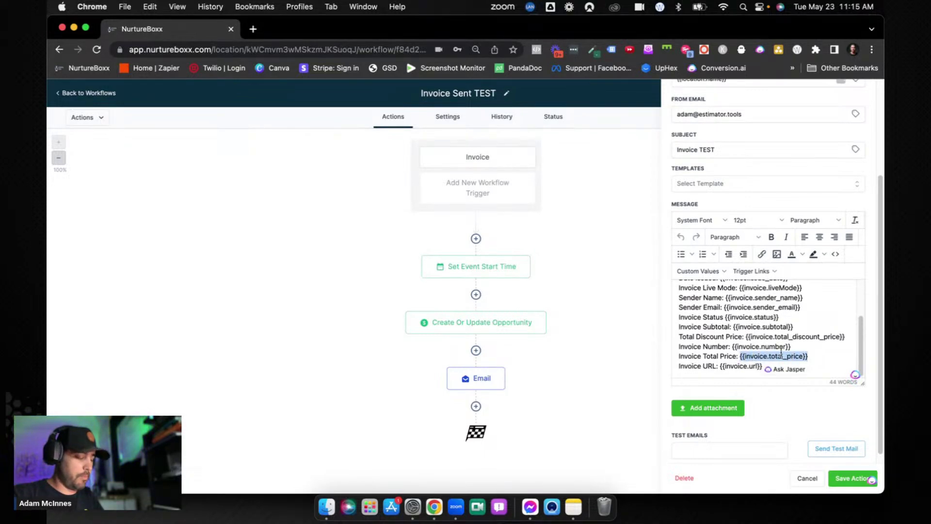
- Save the Create Or Update Opportunity action with {{invoice.total_price}} as the lead value, and save the workflow
click(514, 328)
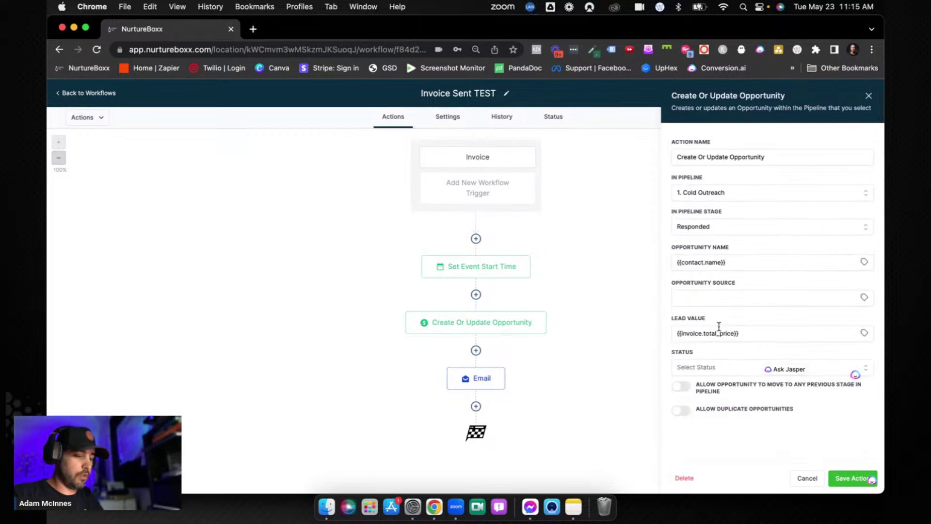
click(739, 333)
triple_click(752, 333)
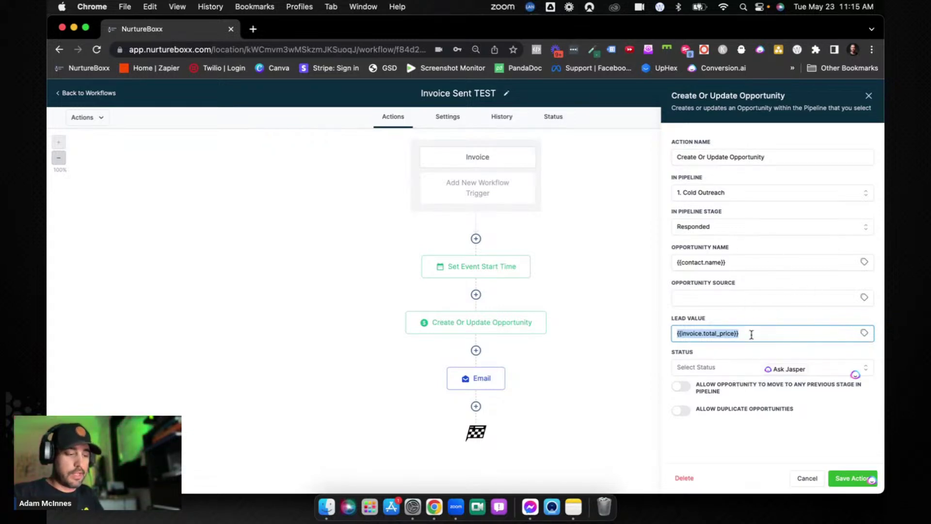
click(848, 477)
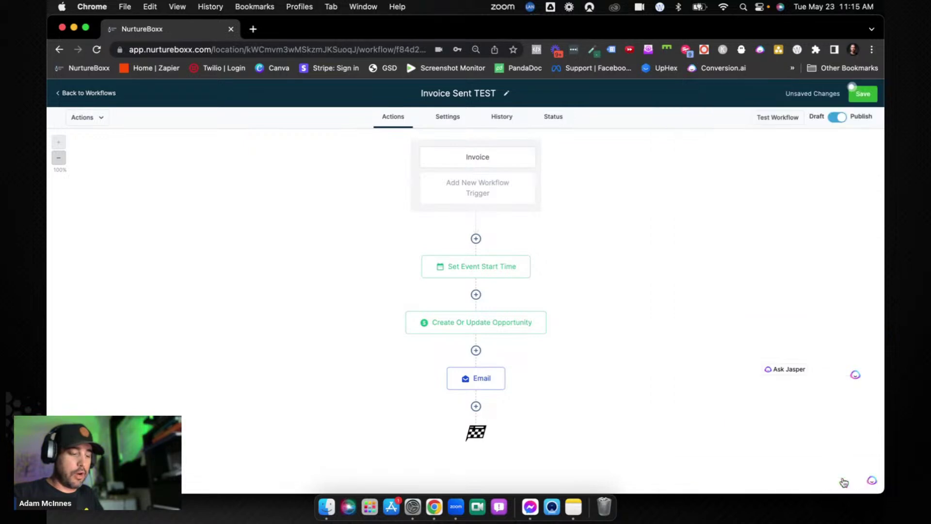
click(869, 99)
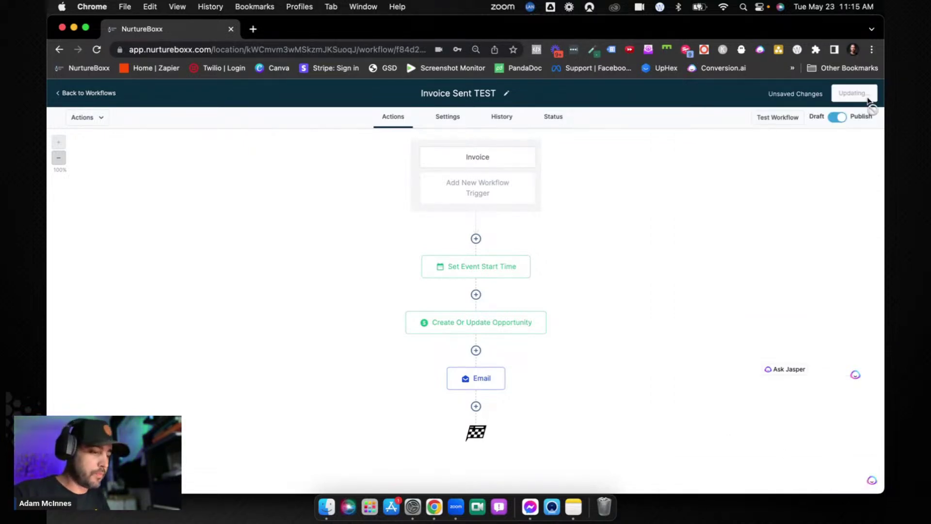
- View the Email action's settings and close them unchanged
click(483, 384)
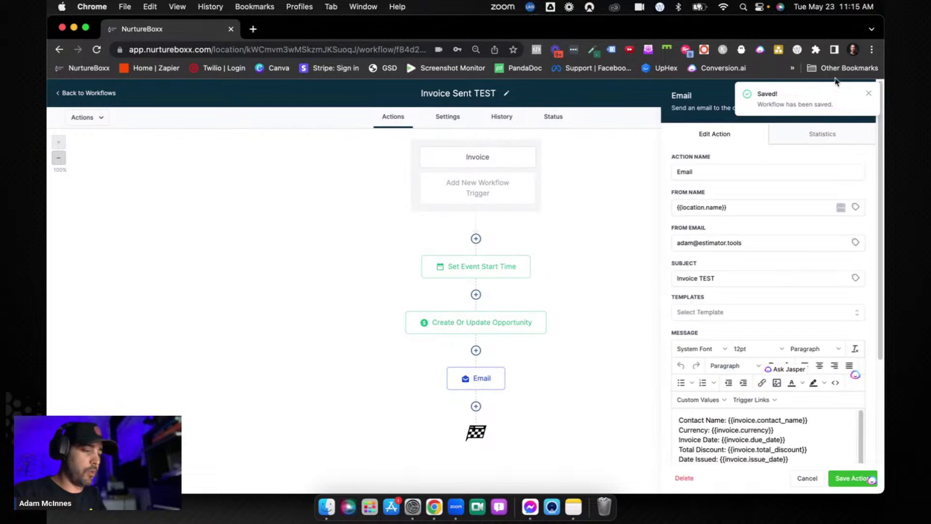
click(867, 94)
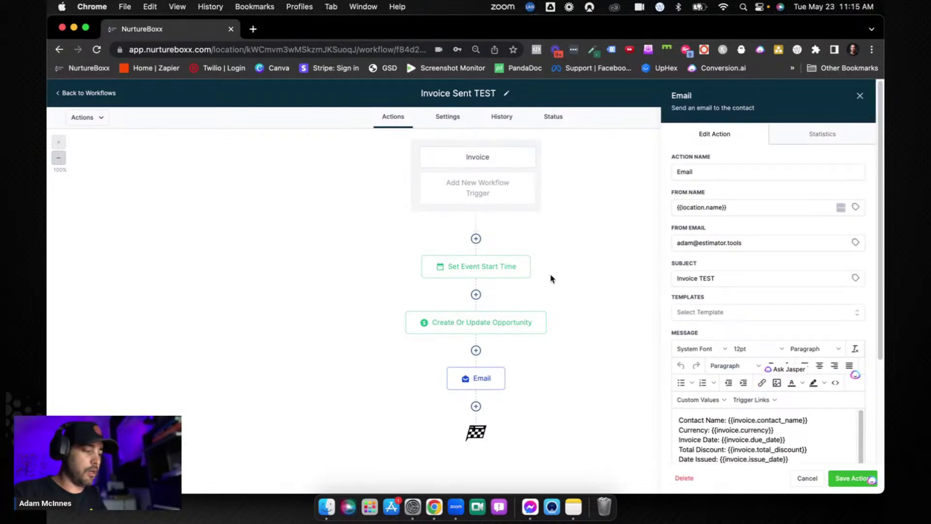
click(859, 96)
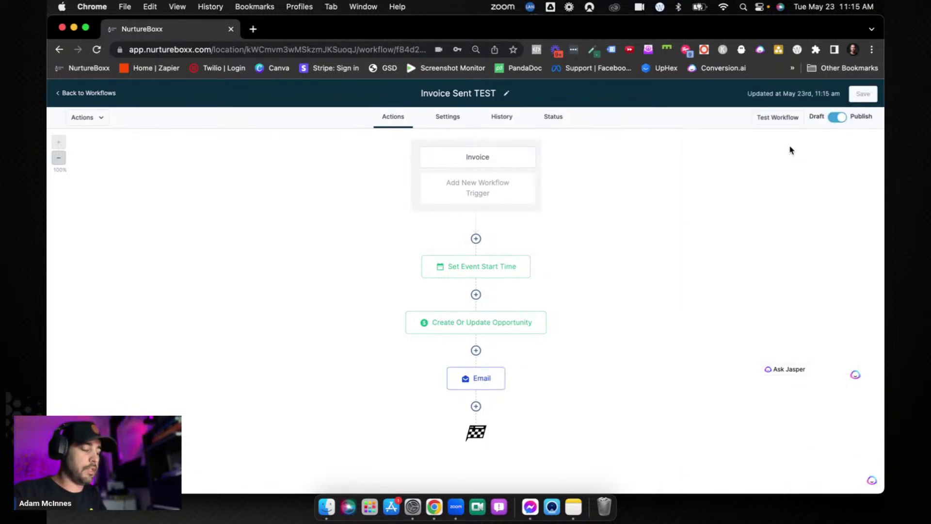
- Examine the Event / Appointment time options of a new Wait action after the email, and close it unsaved
click(476, 406)
text(wait)
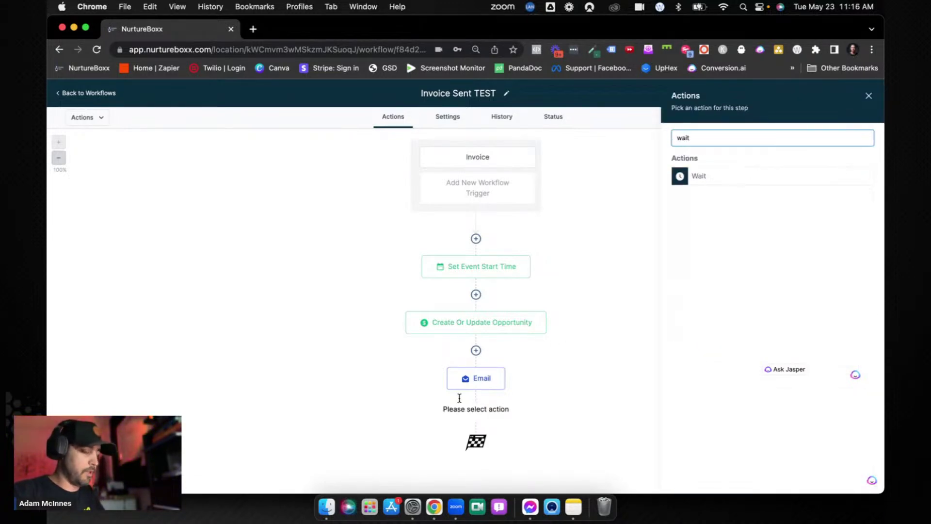
click(689, 177)
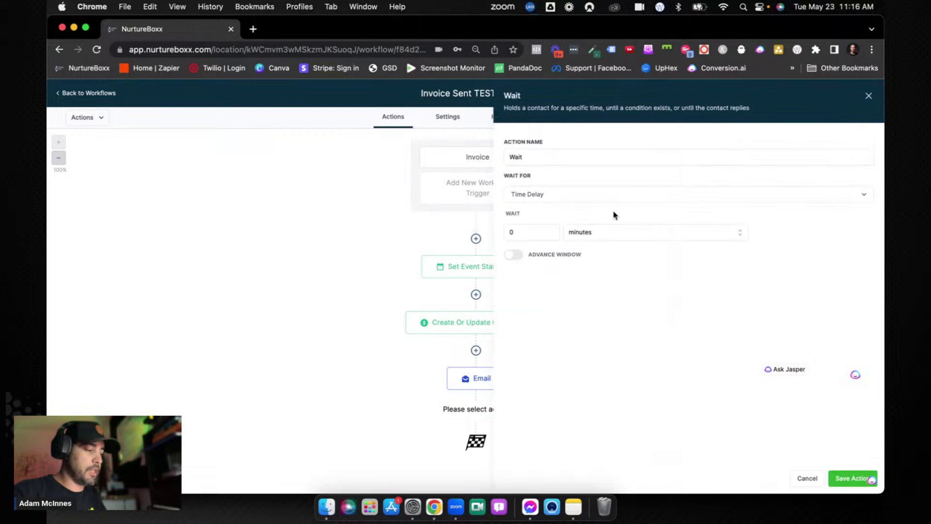
click(590, 200)
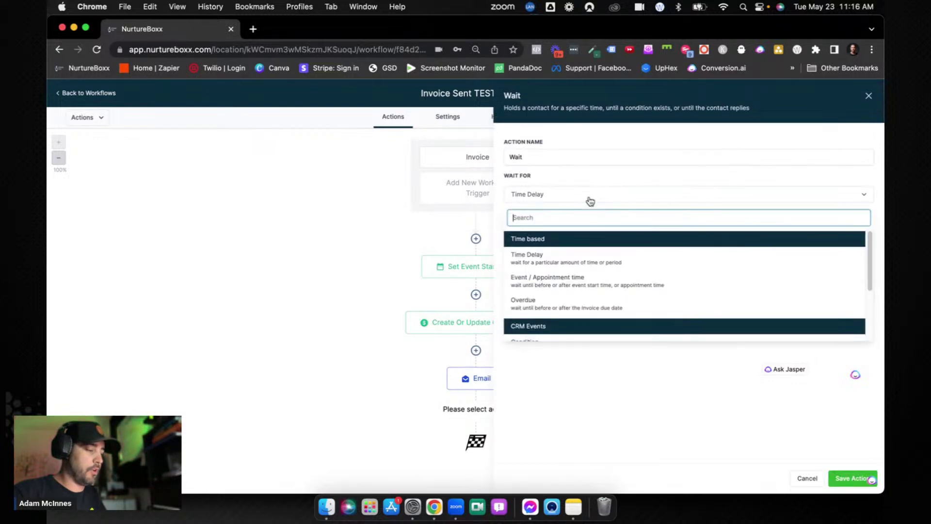
click(581, 284)
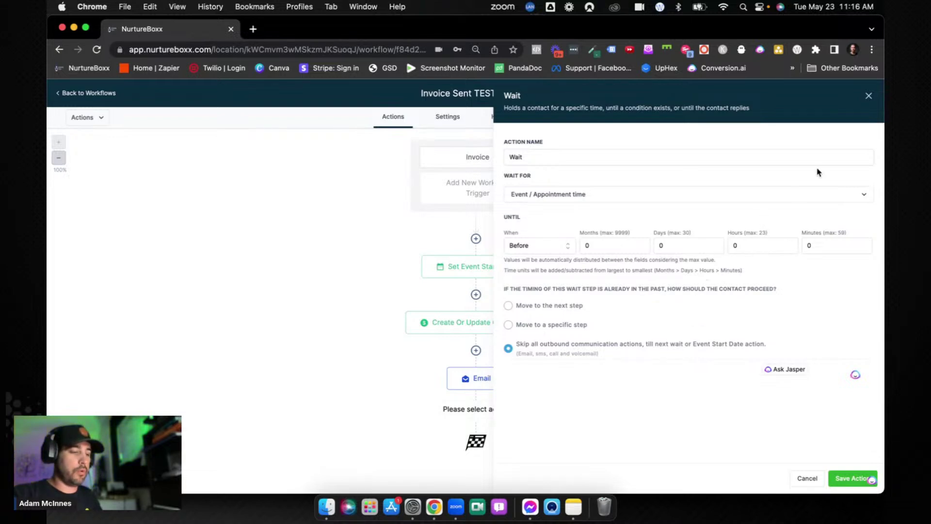
click(869, 97)
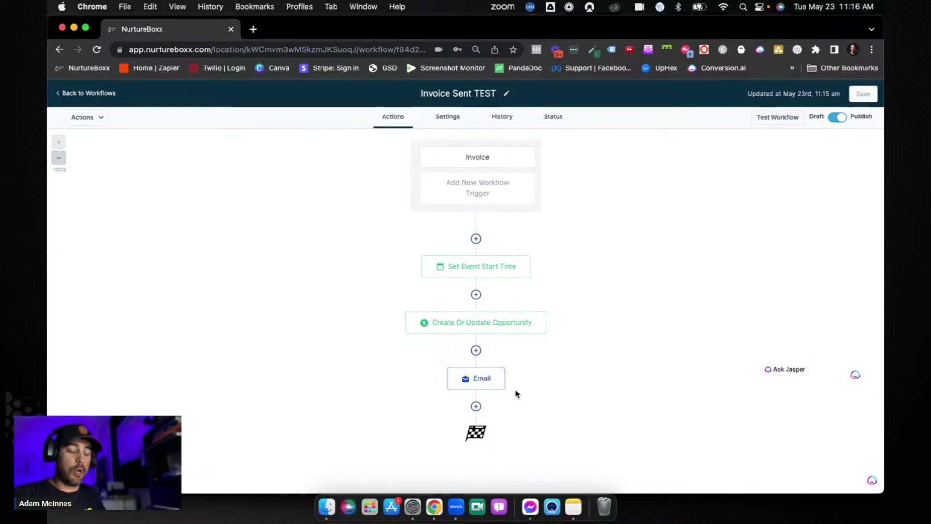
- Review the invoice custom values in the Email action's message, save the action, and save the workflow
click(485, 383)
scroll(736, 322, down, 3)
scroll(752, 313, down, 3)
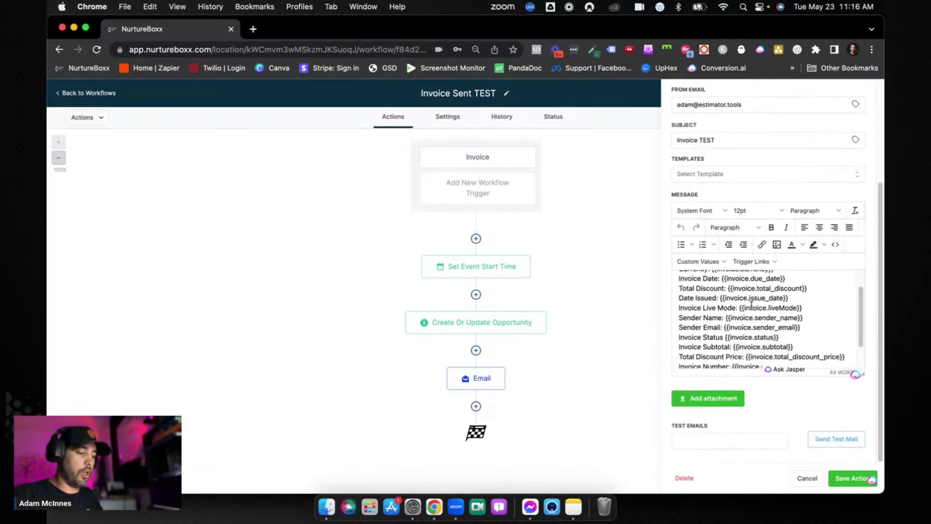
scroll(766, 331, up, 3)
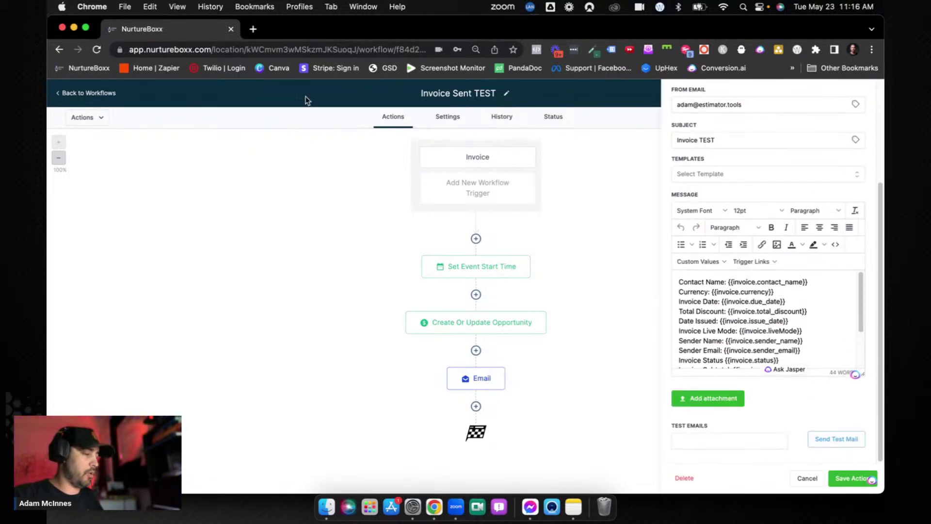
click(852, 479)
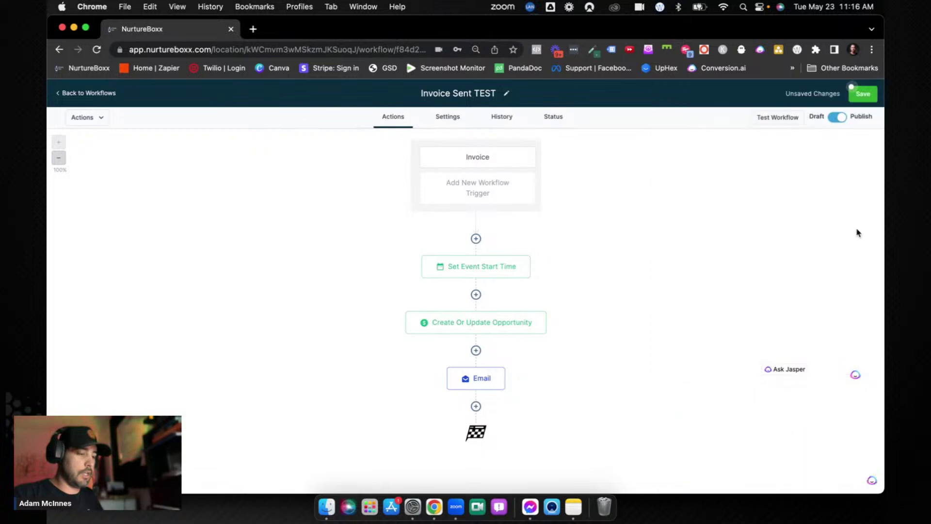
click(865, 96)
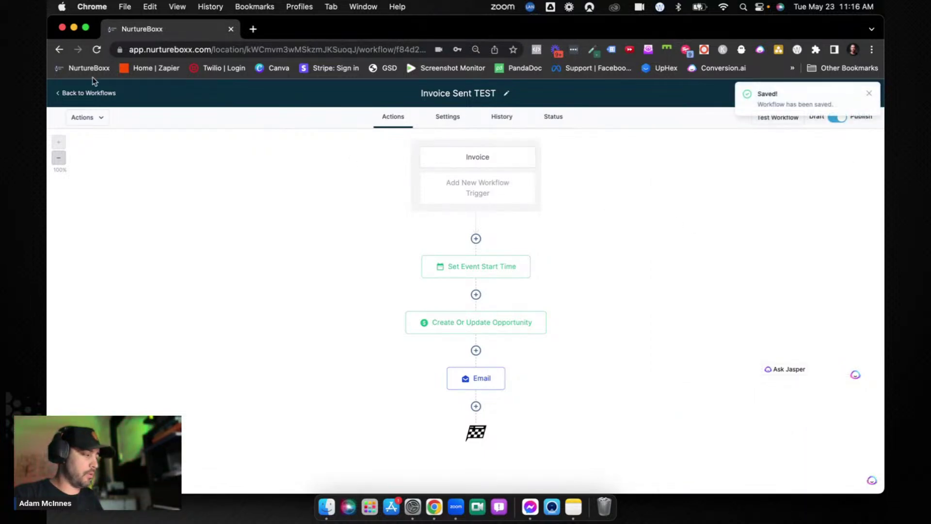
- Leave the workflow, go to the Payments invoices list, and start creating a new invoice
click(92, 94)
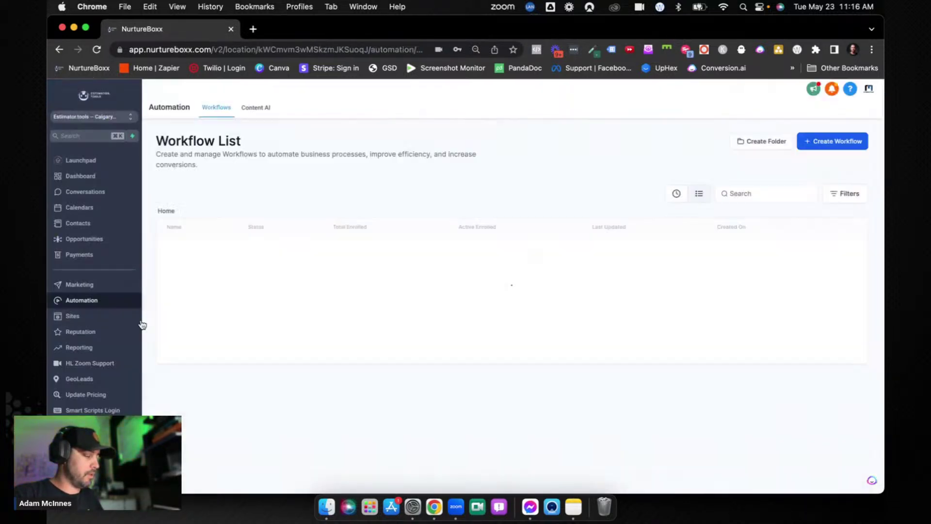
click(91, 254)
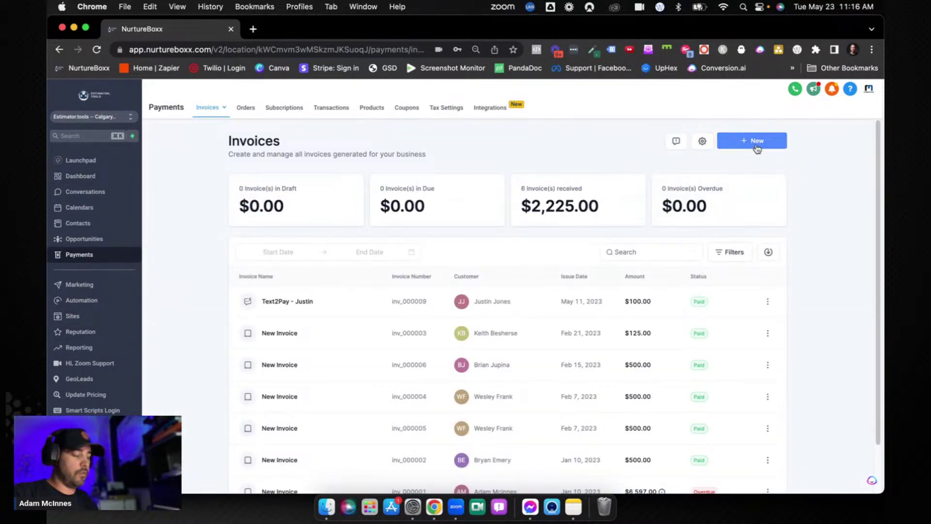
click(757, 142)
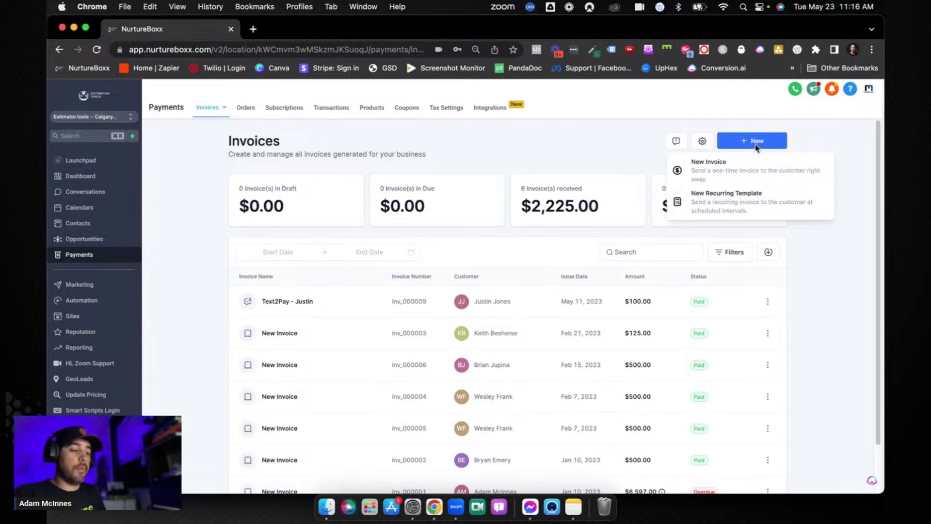
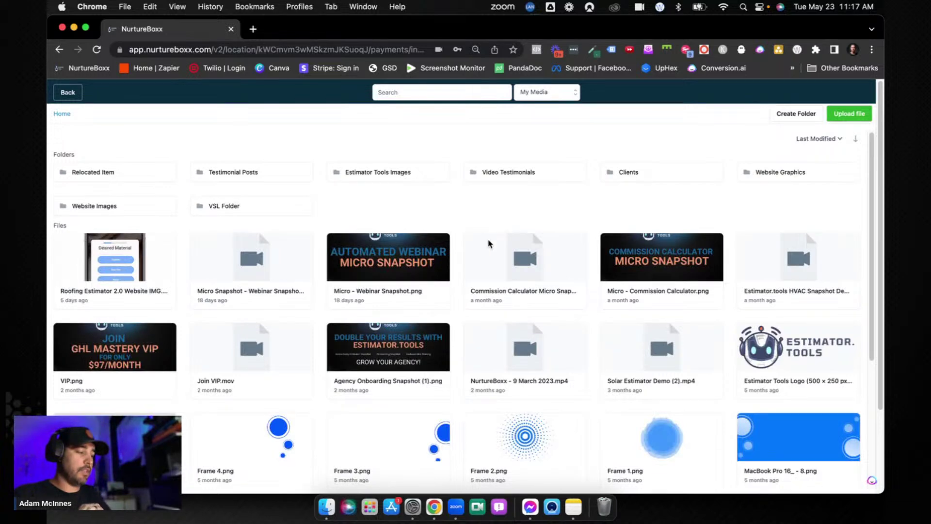
- Choose the Estimator Tools logo from the media library as the new invoice's logo
click(108, 184)
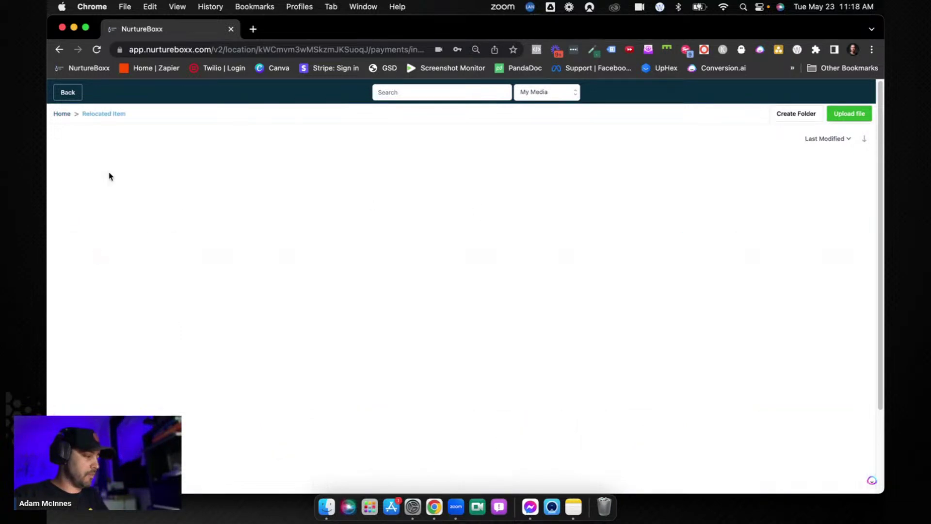
scroll(427, 438, down, 5)
click(427, 438)
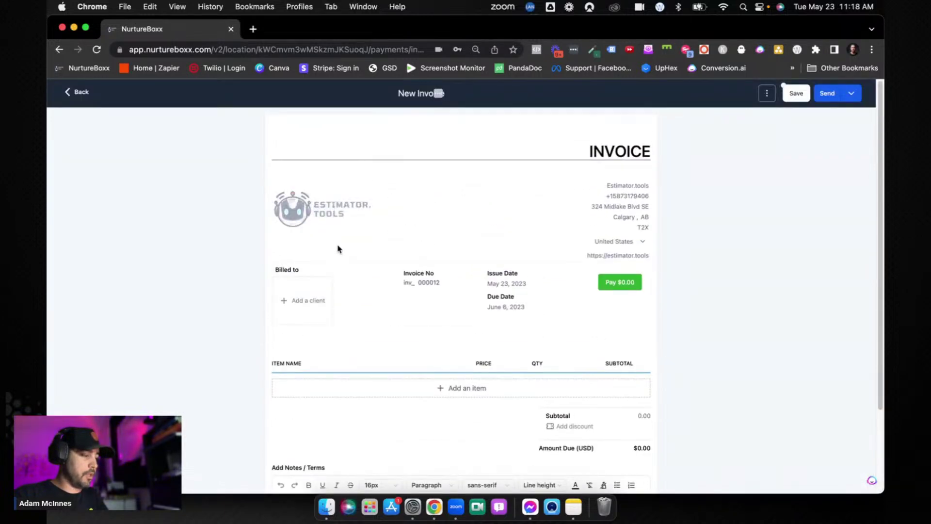
- Bill the invoice to the existing client from RM Marketing, found by searching for their first name
click(313, 302)
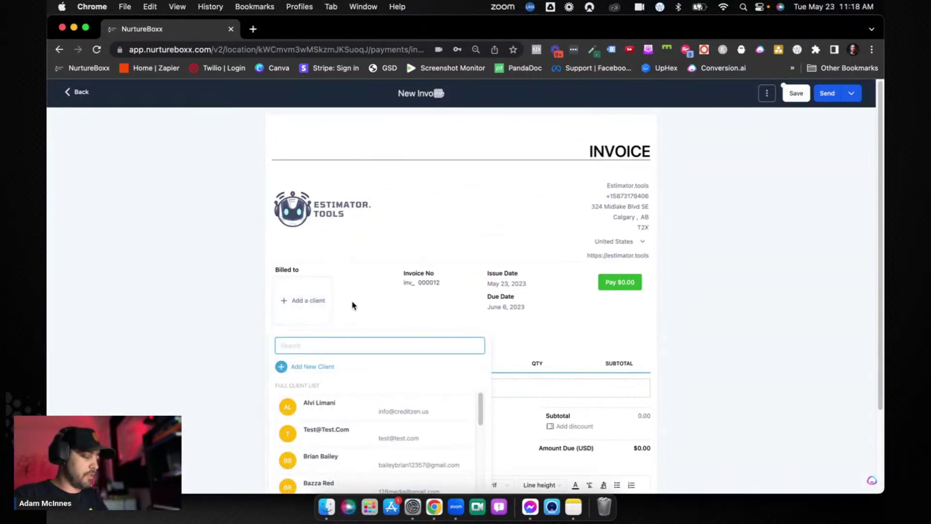
text(adam)
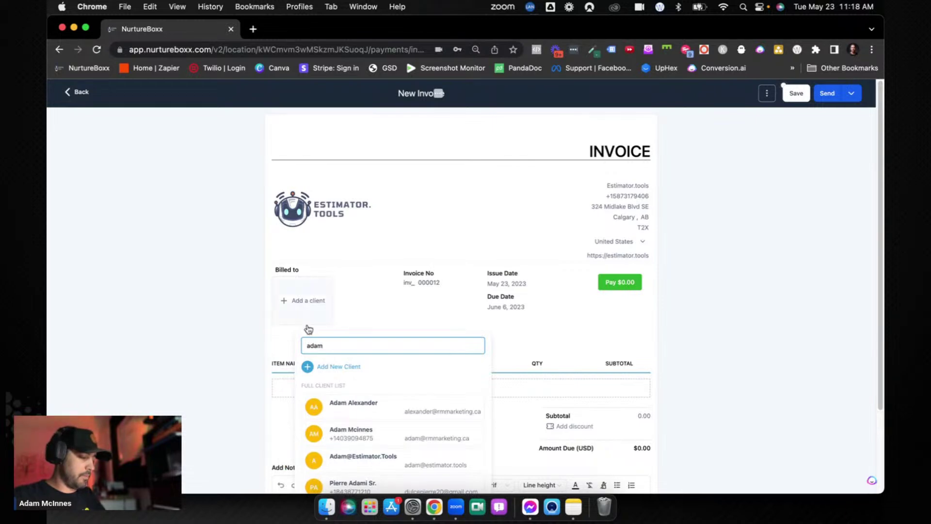
click(356, 432)
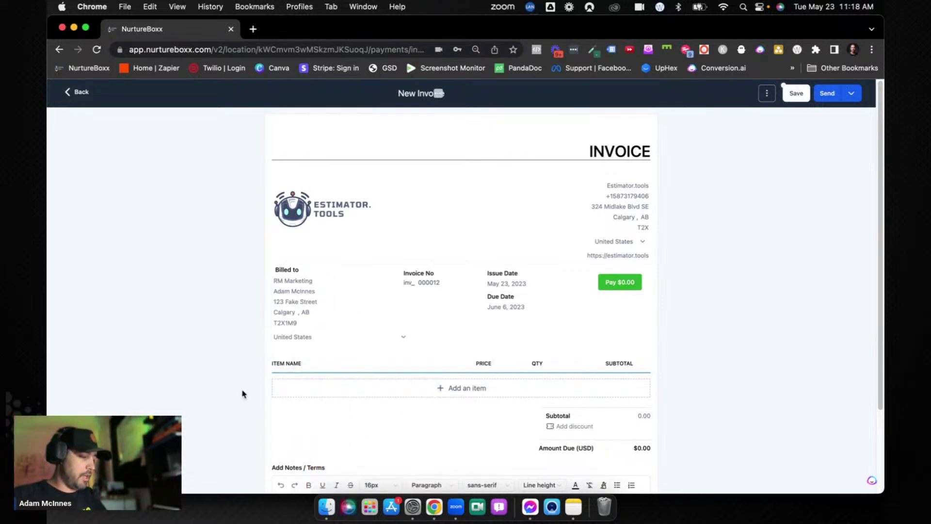
- Add the product Estimator.tools Agency License - $97 with the Agency Lifetime Unlimited Bundle price, and remove that line item from the invoice
scroll(243, 394, down, 2)
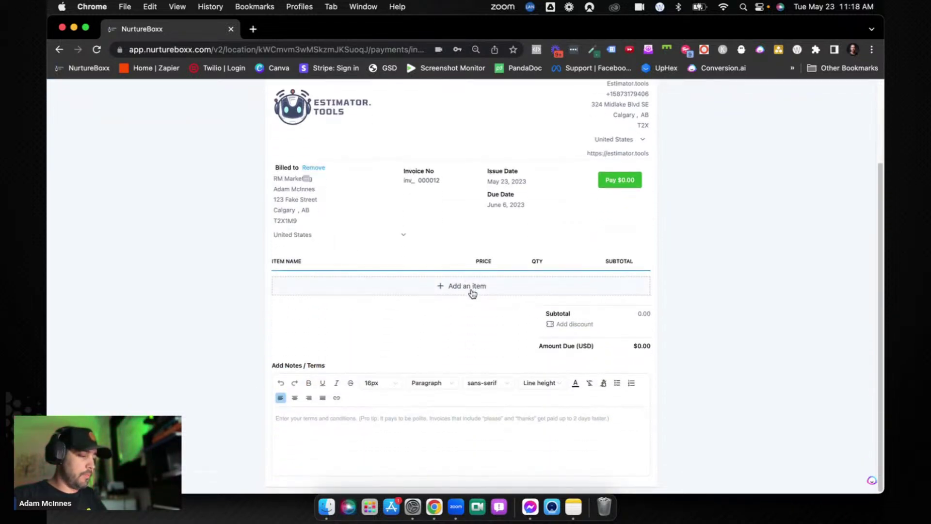
click(472, 293)
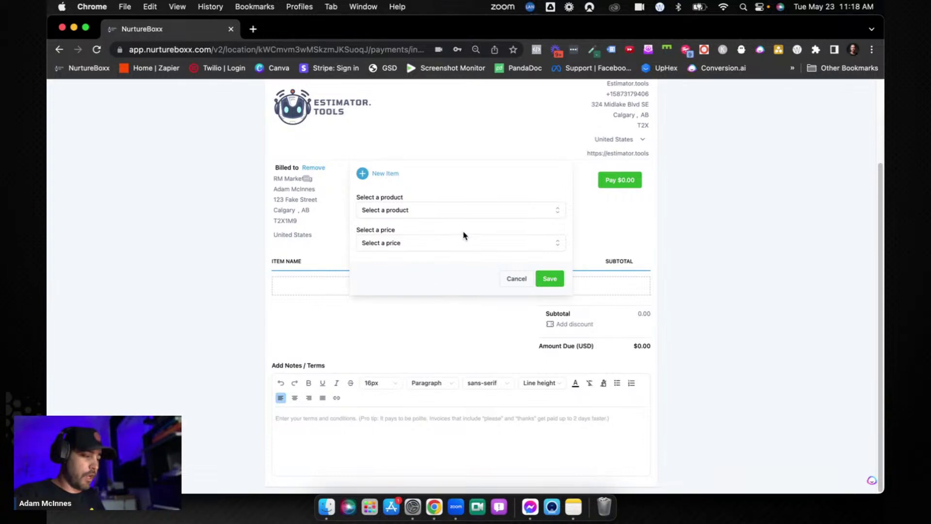
click(463, 217)
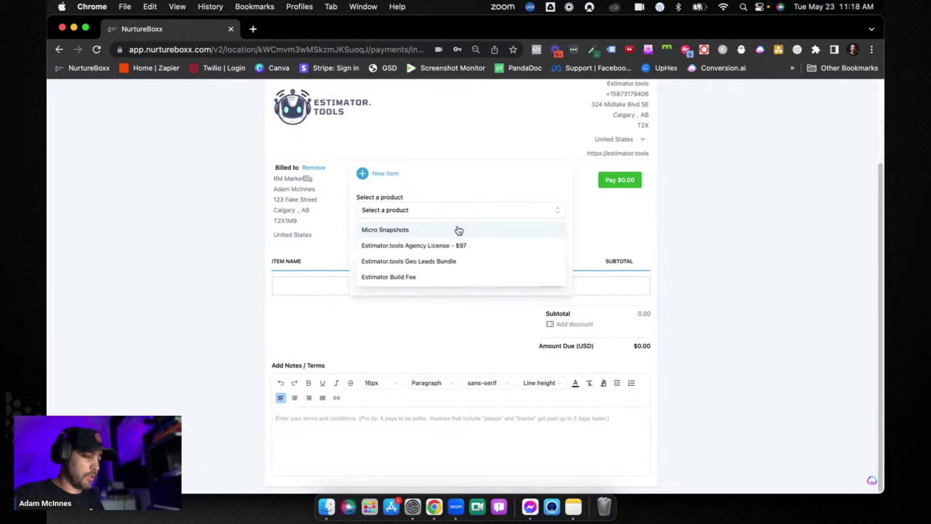
click(467, 246)
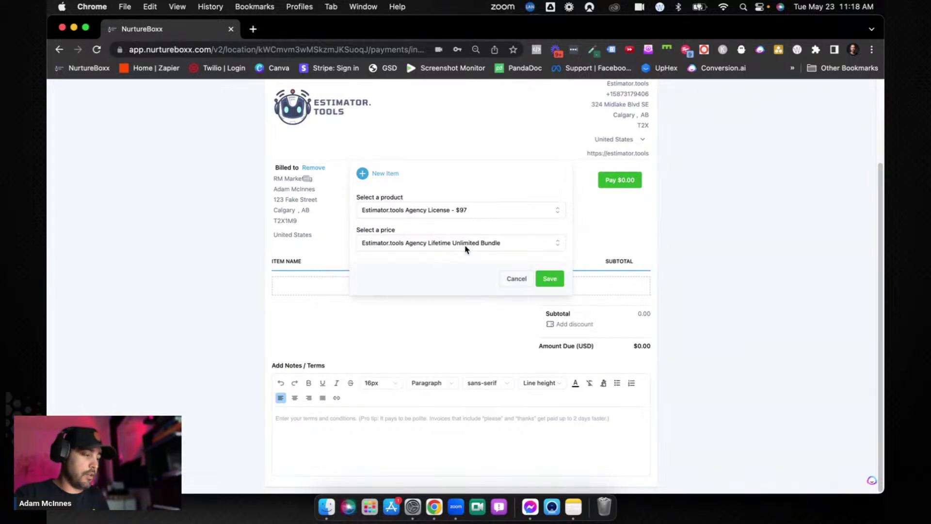
click(466, 246)
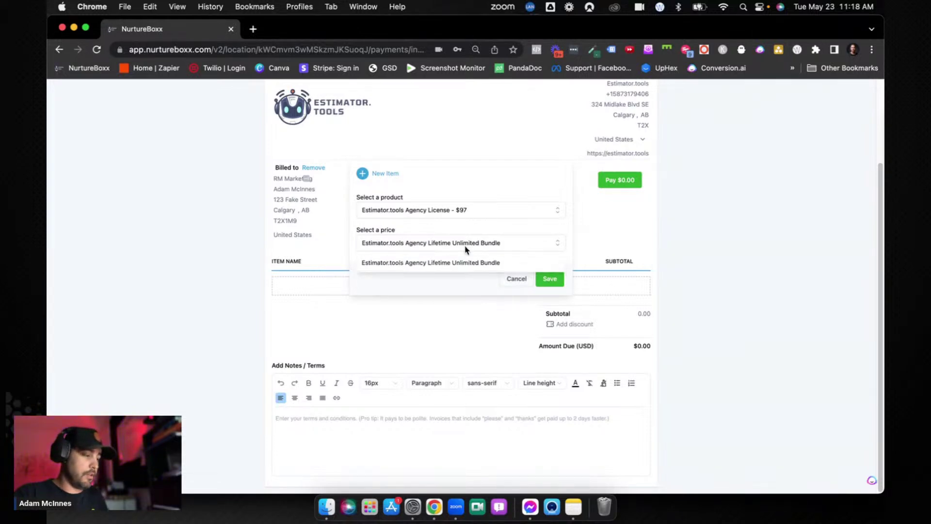
click(472, 216)
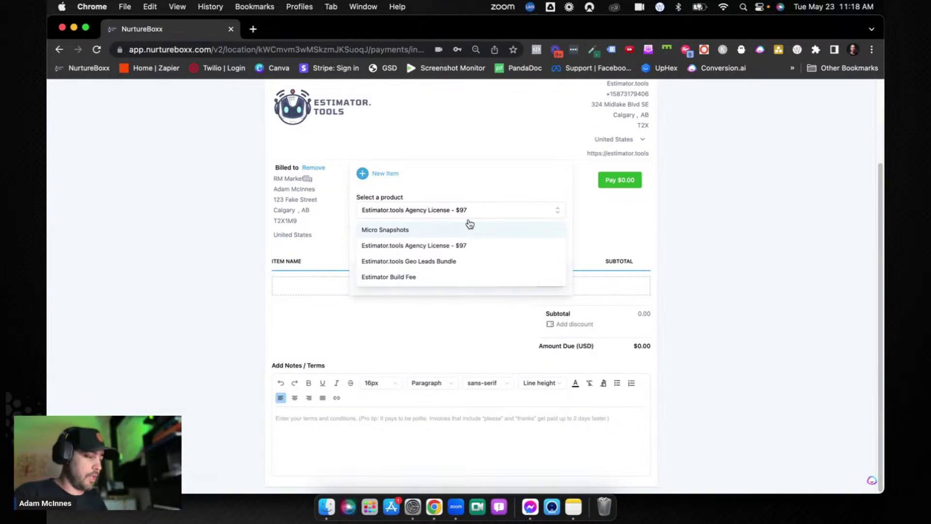
click(480, 177)
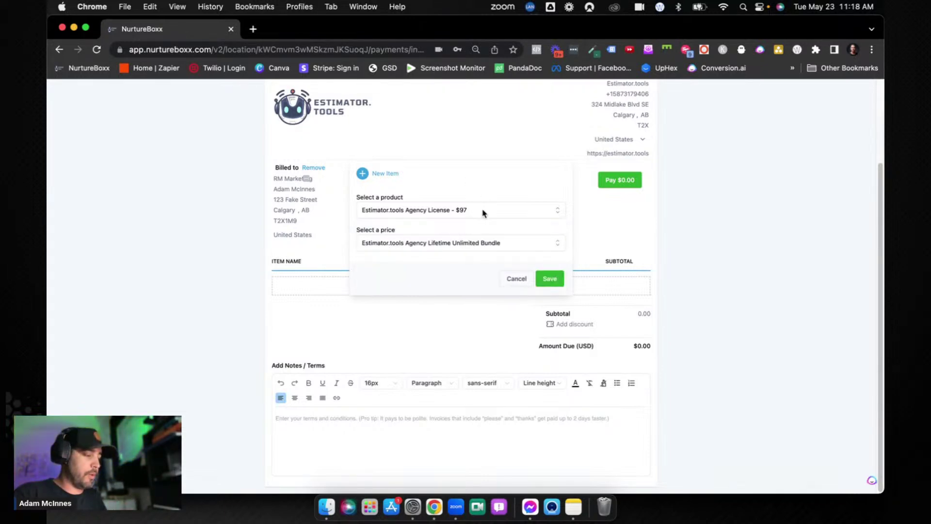
click(553, 279)
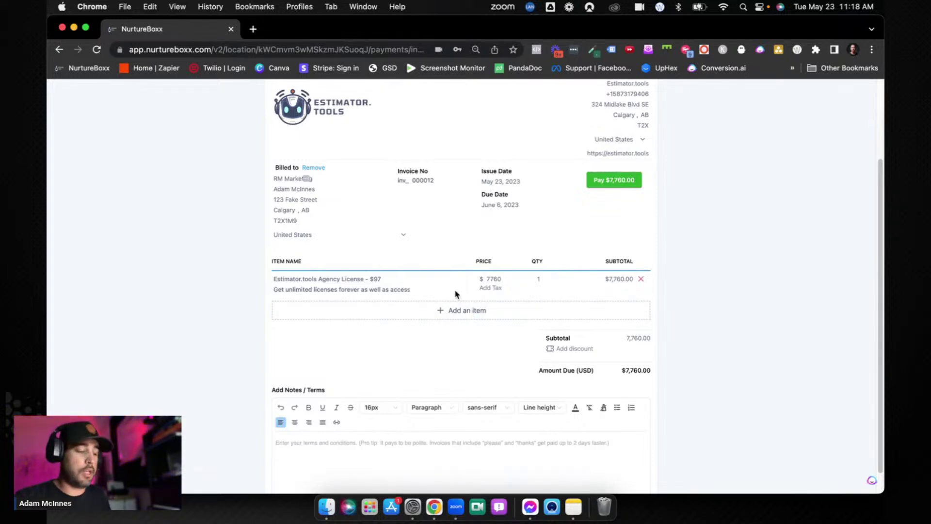
click(644, 280)
- Create a new custom item for the invoice with the product name VIP Superior Package
click(495, 292)
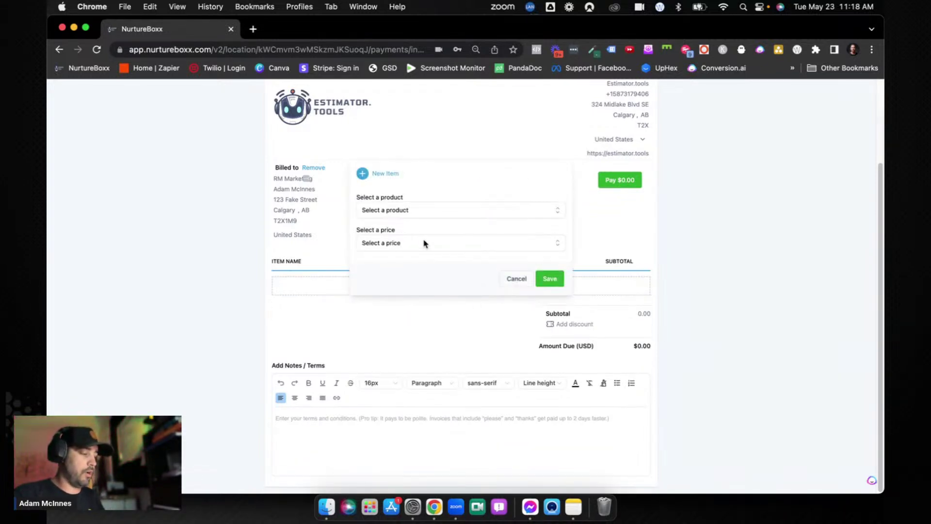
click(373, 175)
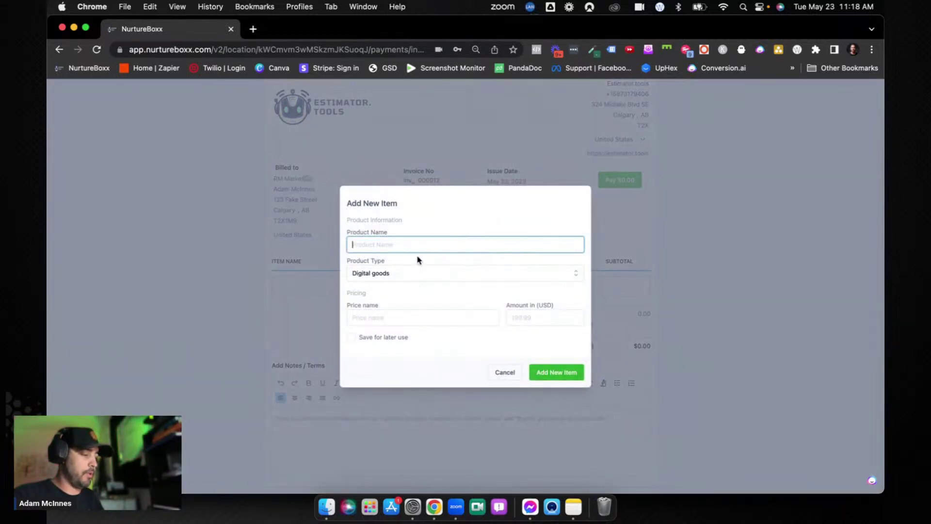
click(418, 248)
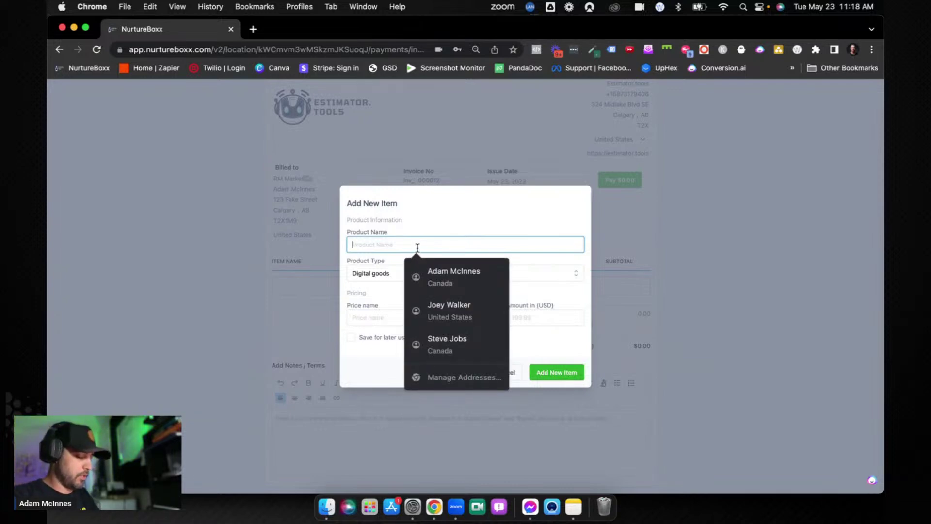
text(VIP)
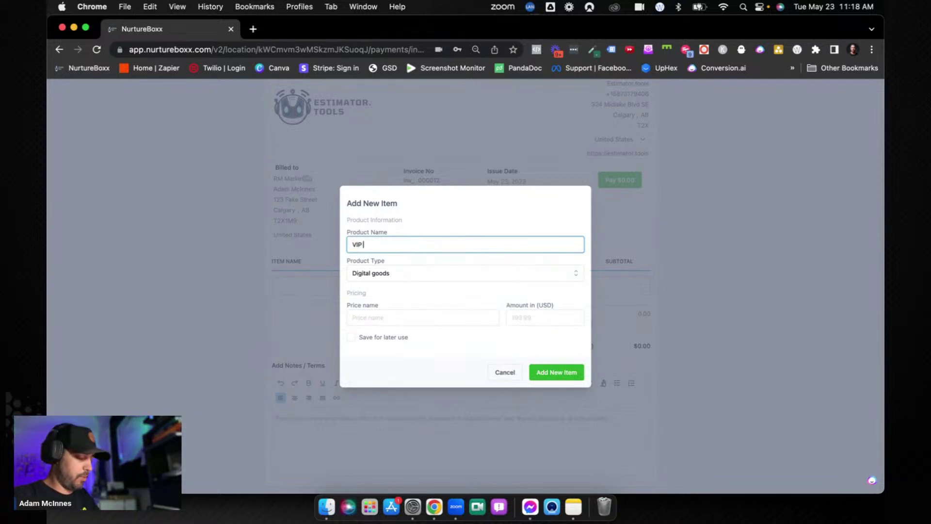
text( Superior )
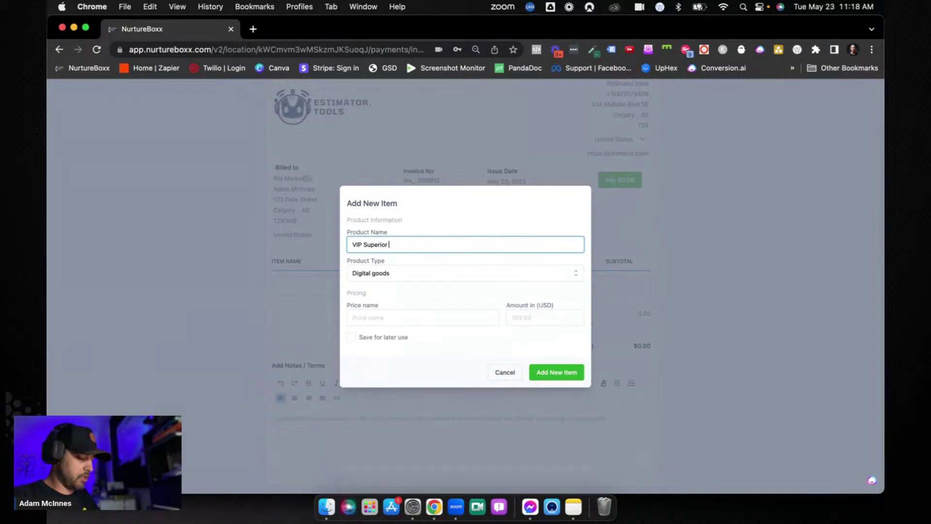
text(Package)
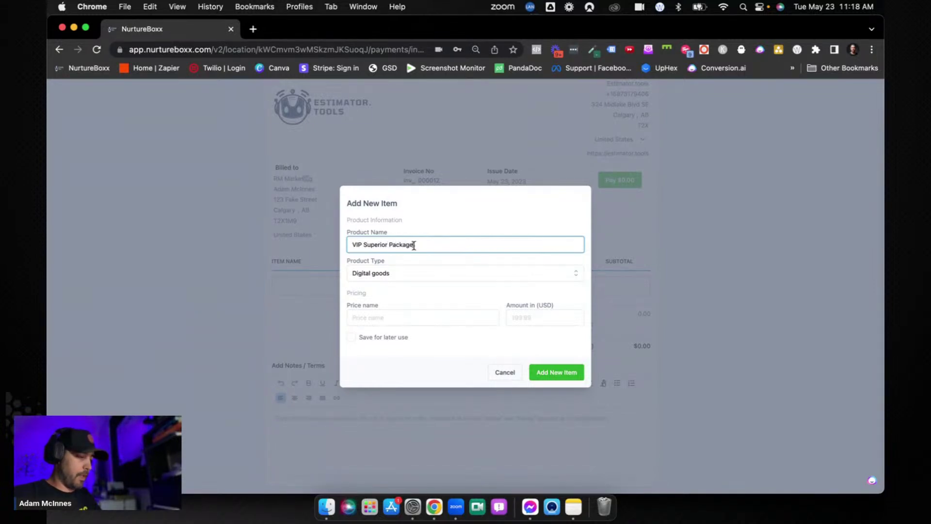
- Set the new item's price name to VIP Package and its amount to 1997 USD, and add it to the invoice
click(398, 319)
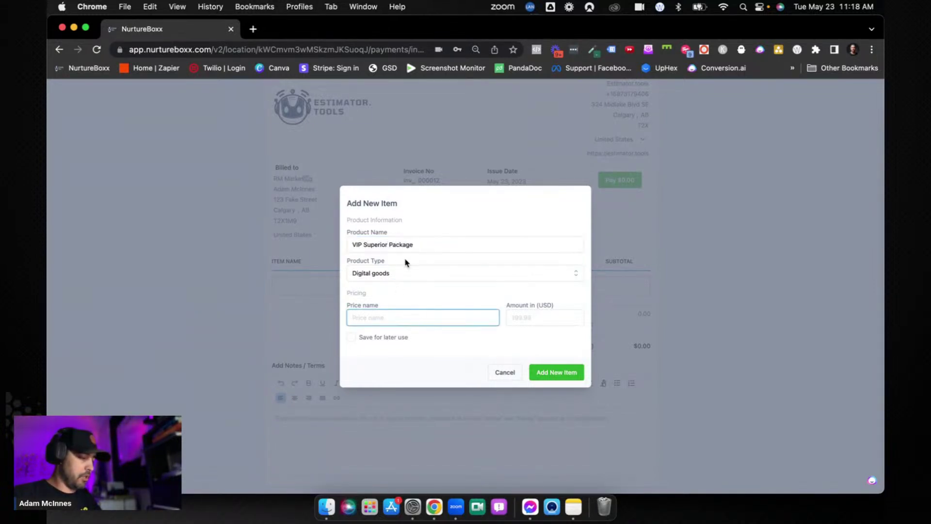
text(VIP)
key(BackSpace)
key(BackSpace)
key(BackSpace)
text(VIP)
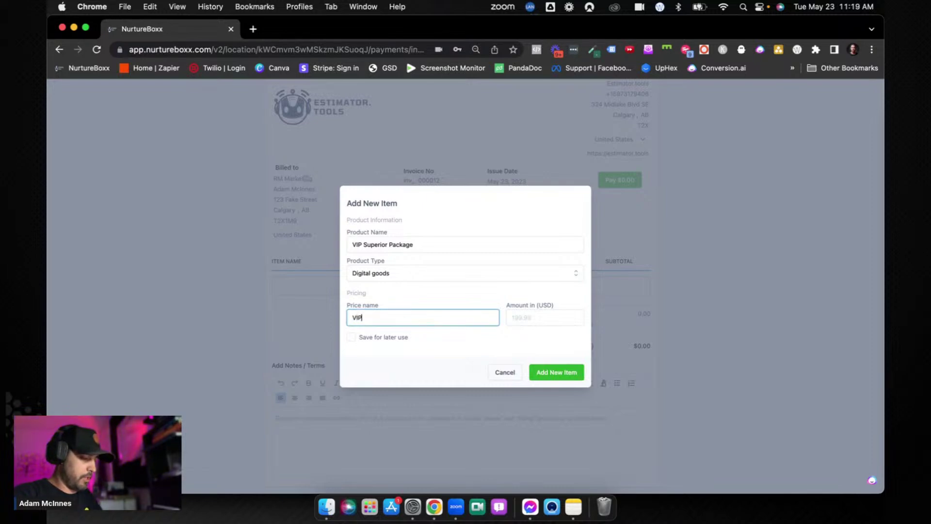
text( Package)
key(Tab)
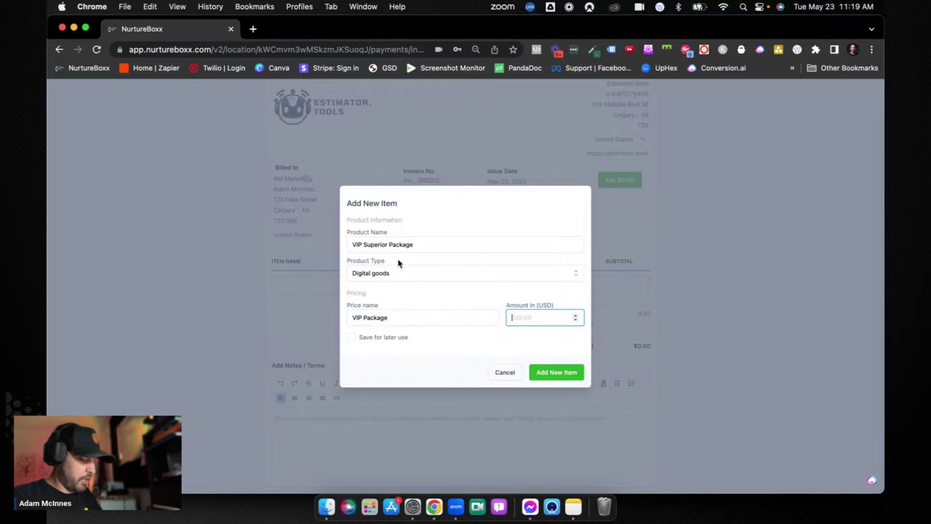
text(1997)
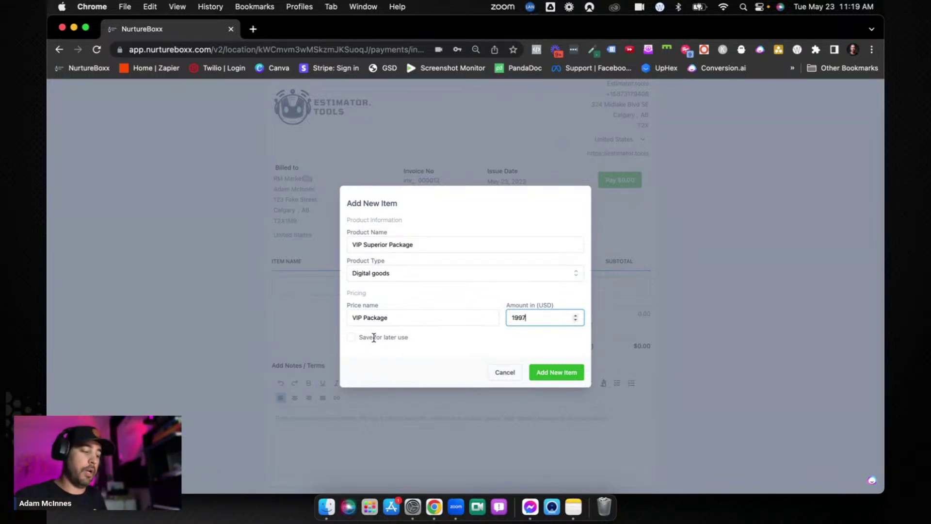
click(557, 374)
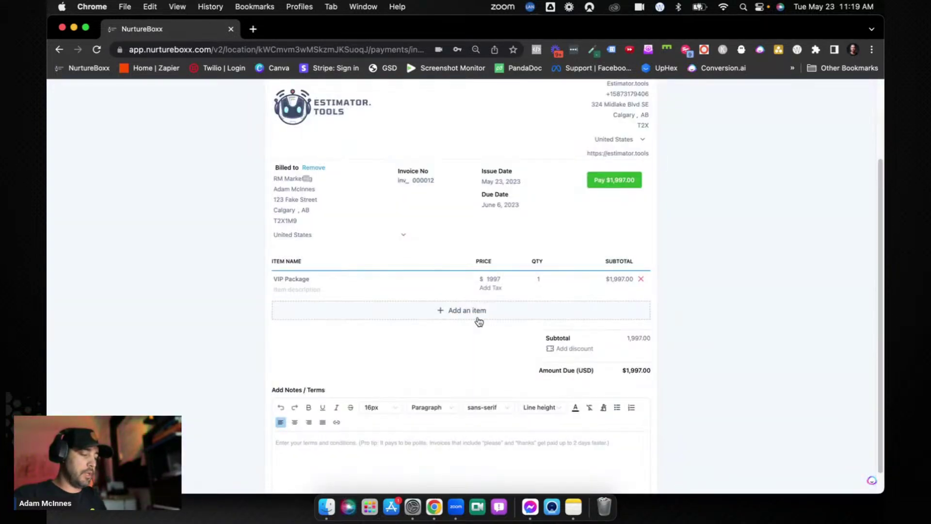
- Apply a 15% discount to the invoice subtotal and save it
click(574, 349)
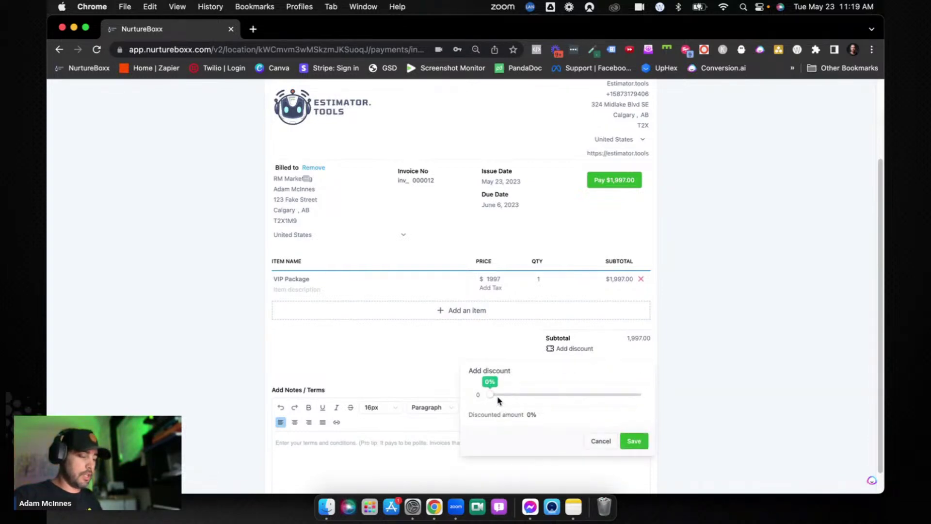
drag(490, 395, 514, 396)
click(645, 447)
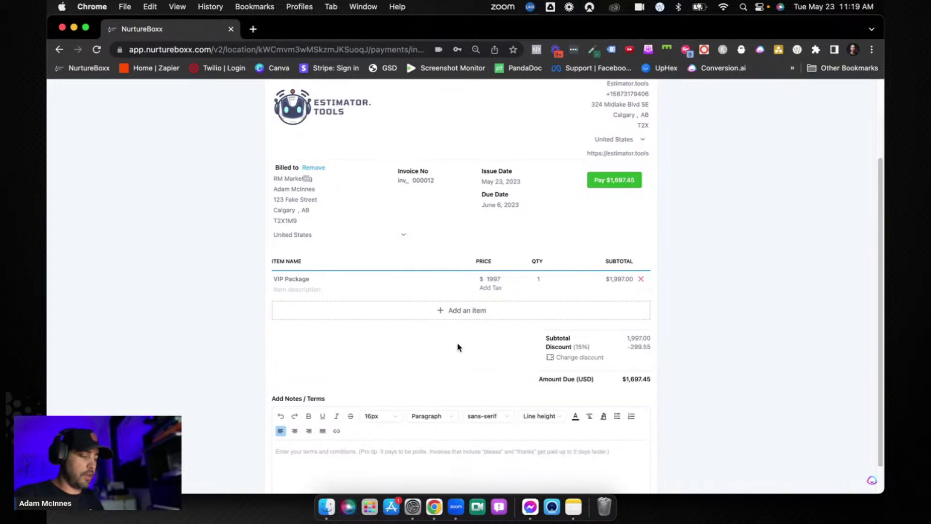
- Leave the invoice's notes and terms empty, and send the invoice to the client by both email and text
scroll(457, 347, down, 2)
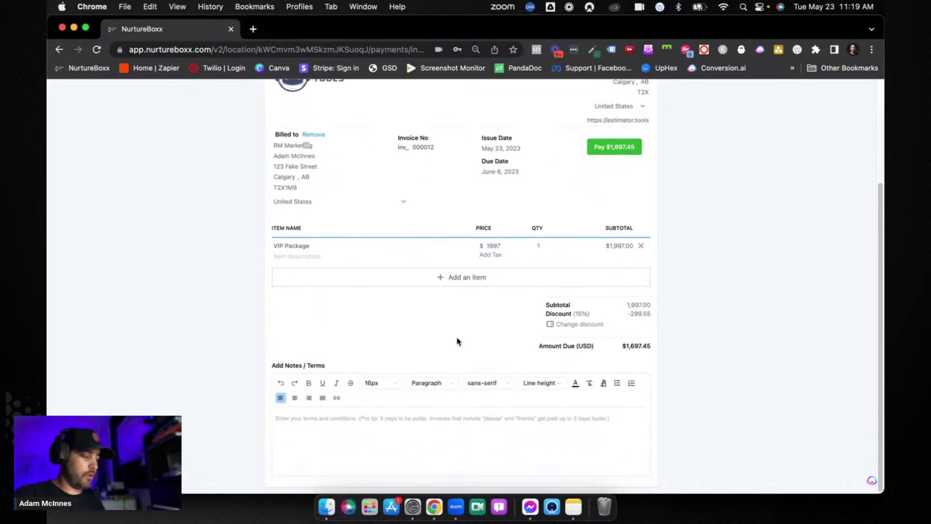
click(356, 443)
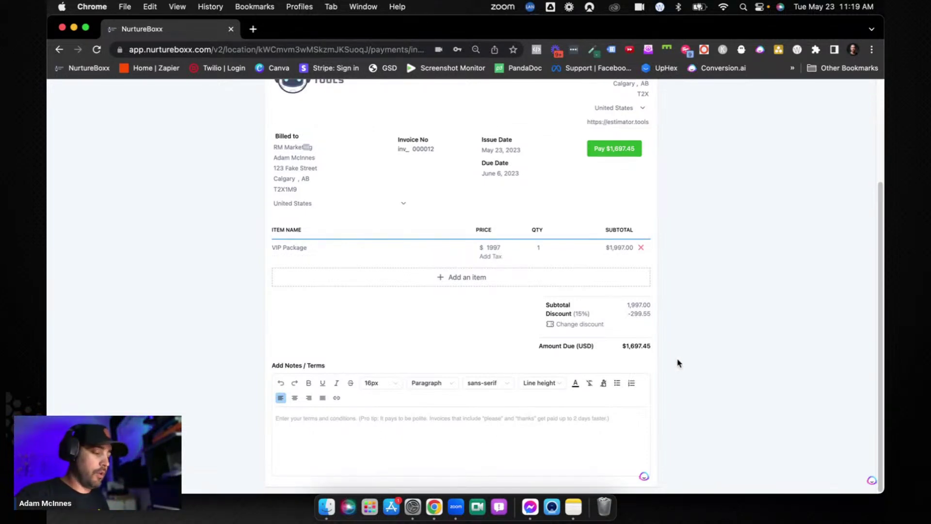
scroll(677, 363, up, 5)
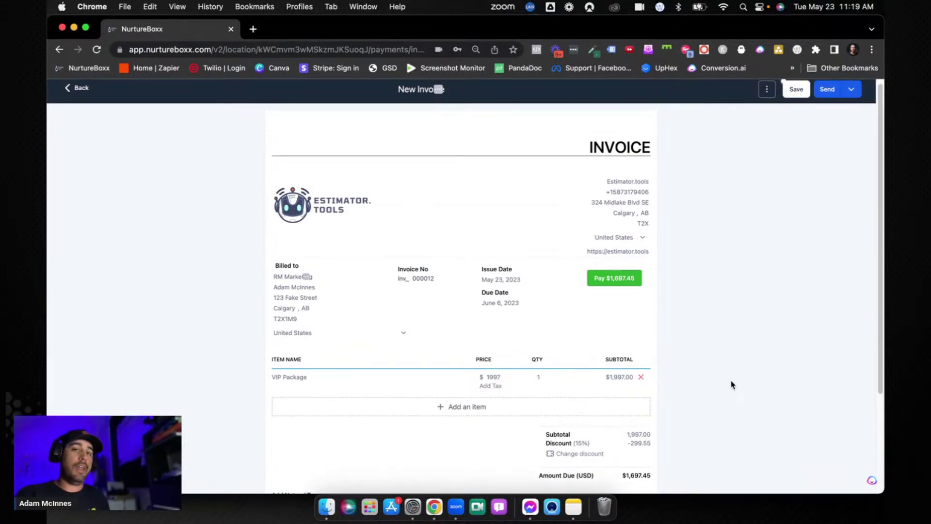
click(827, 95)
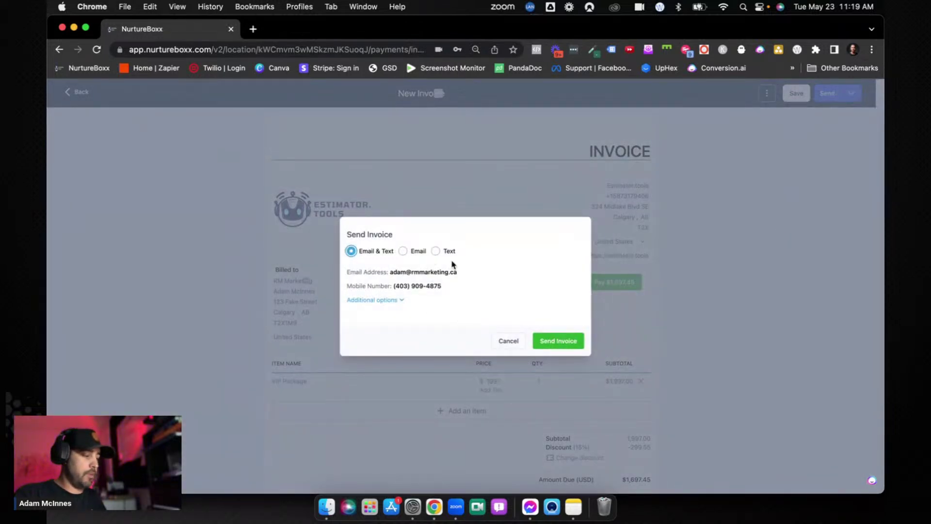
click(559, 341)
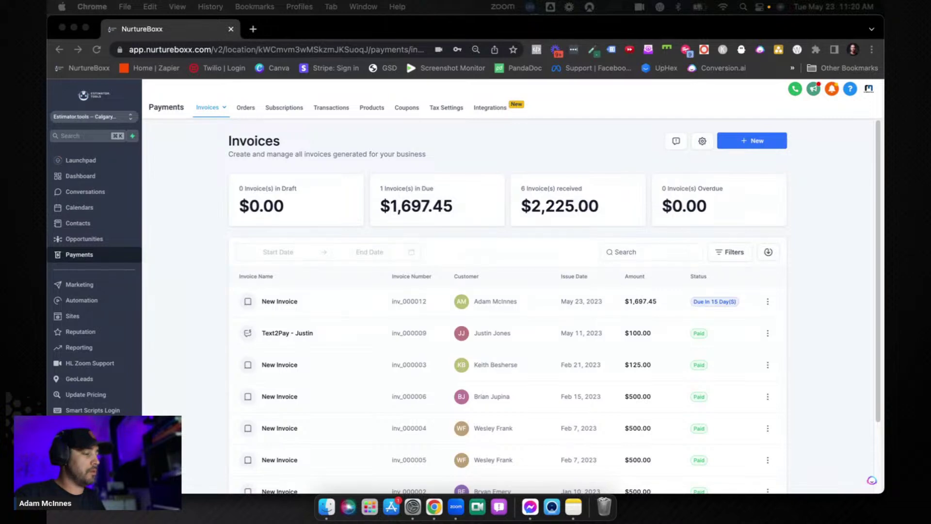
- Switch to Gmail, open the Invoice received email, mark it as safe, and read through the invoice message
drag(291, 29, 308, 29)
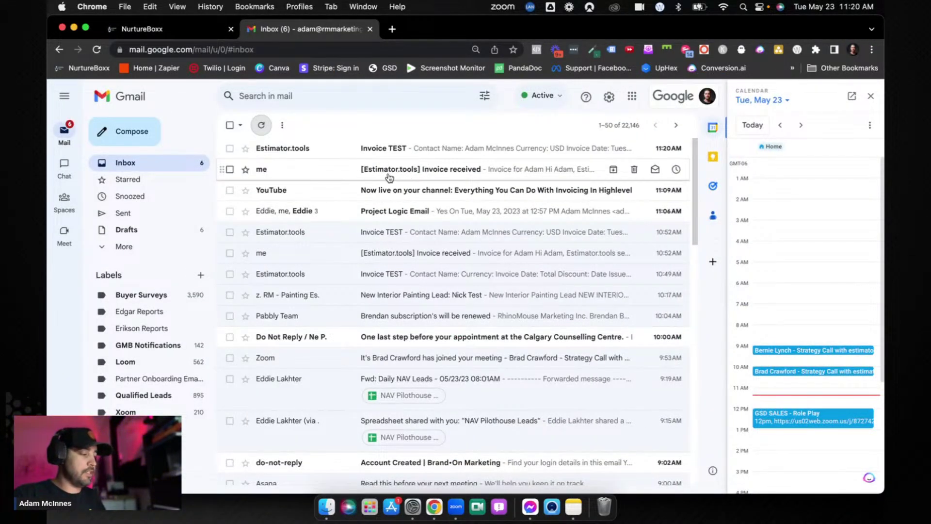
click(362, 175)
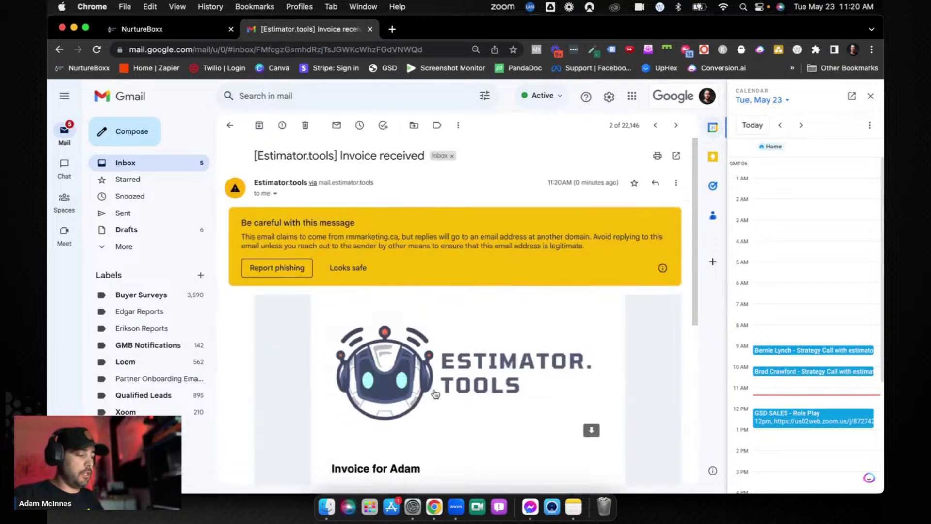
click(348, 267)
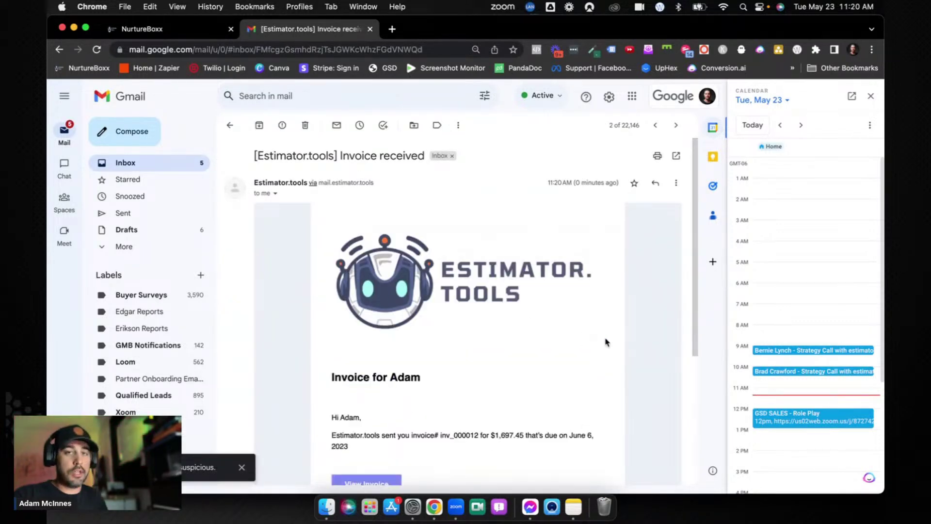
scroll(601, 340, down, 2)
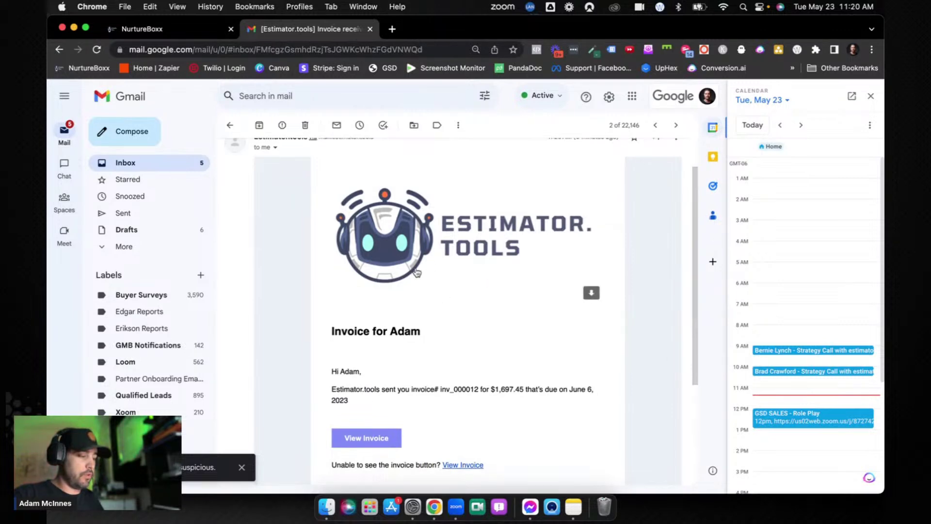
scroll(505, 326, down, 3)
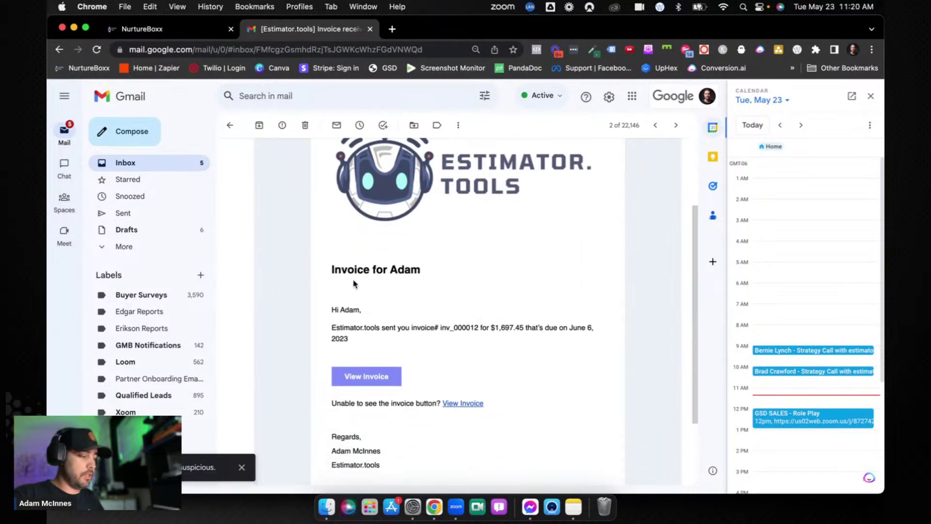
scroll(508, 324, down, 1)
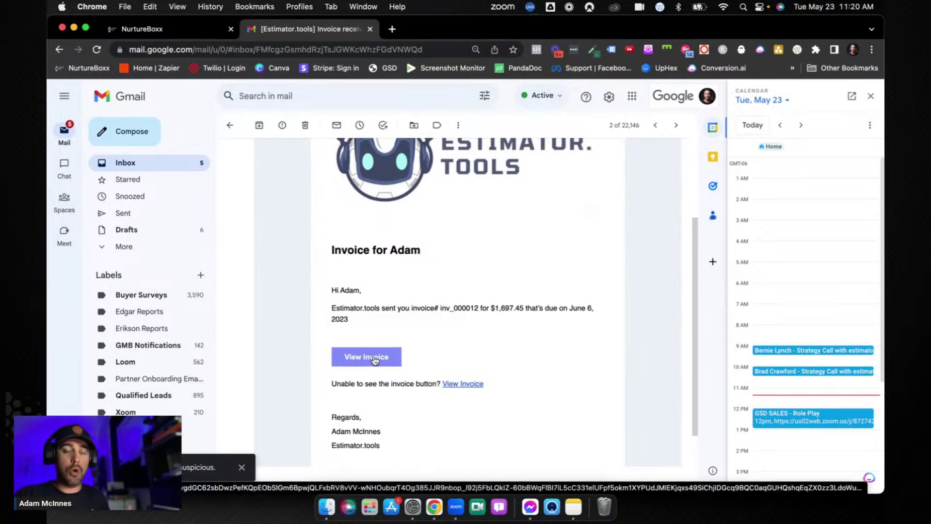
scroll(388, 354, down, 4)
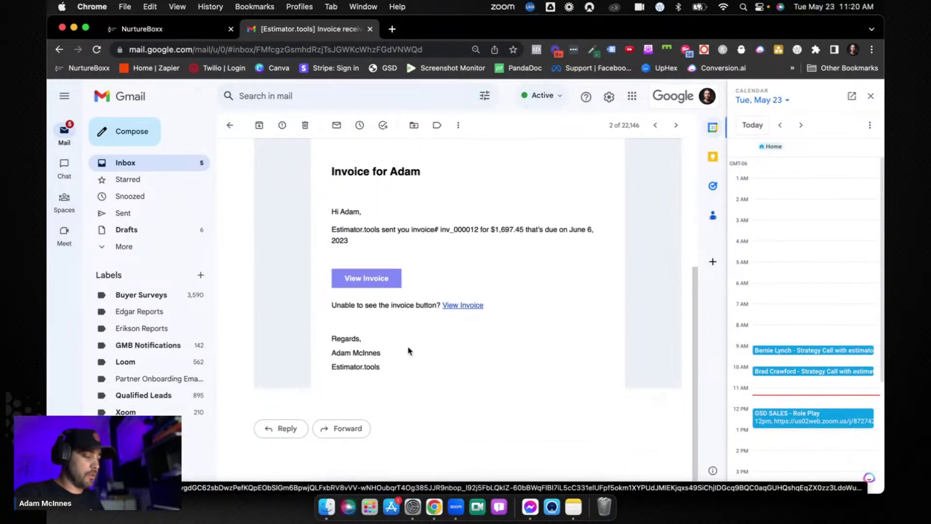
scroll(414, 274, up, 1)
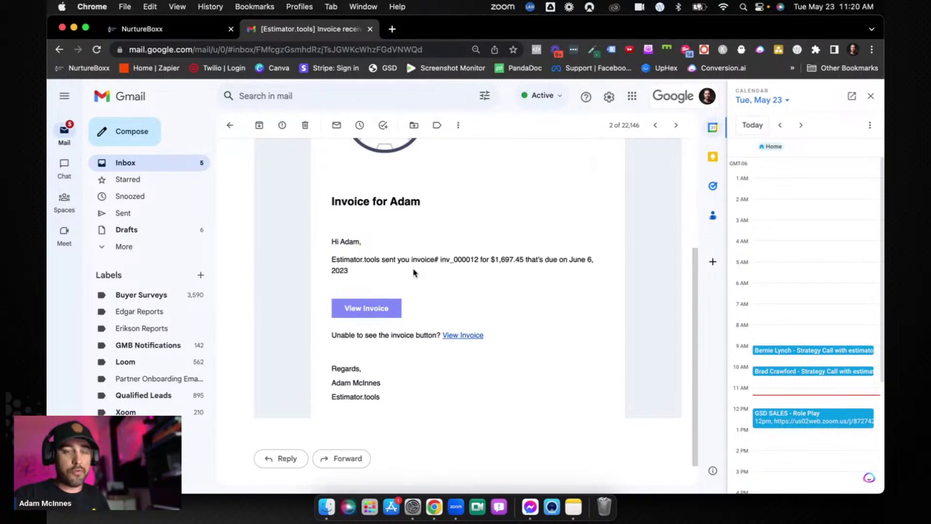
scroll(446, 303, up, 3)
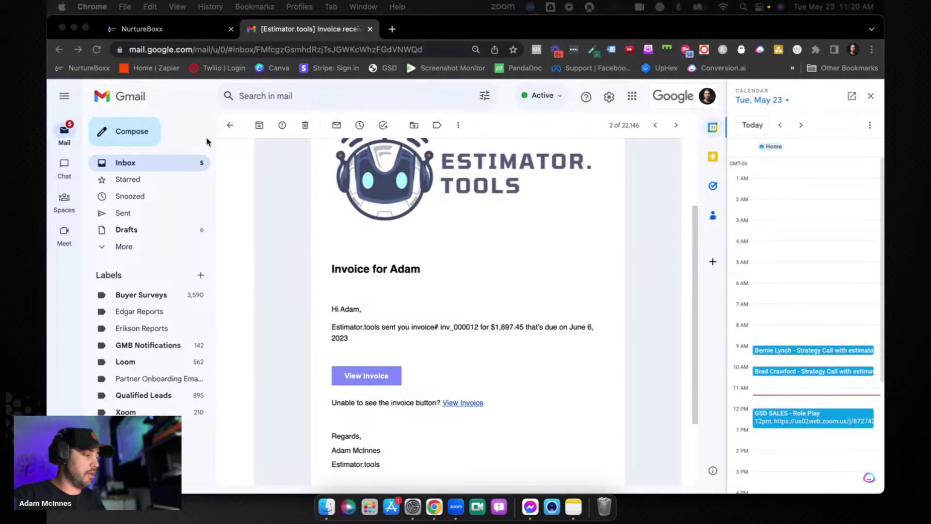
- Open the Invoice TEST email and check the invoice date, total discount, issue date and live mode values
click(656, 127)
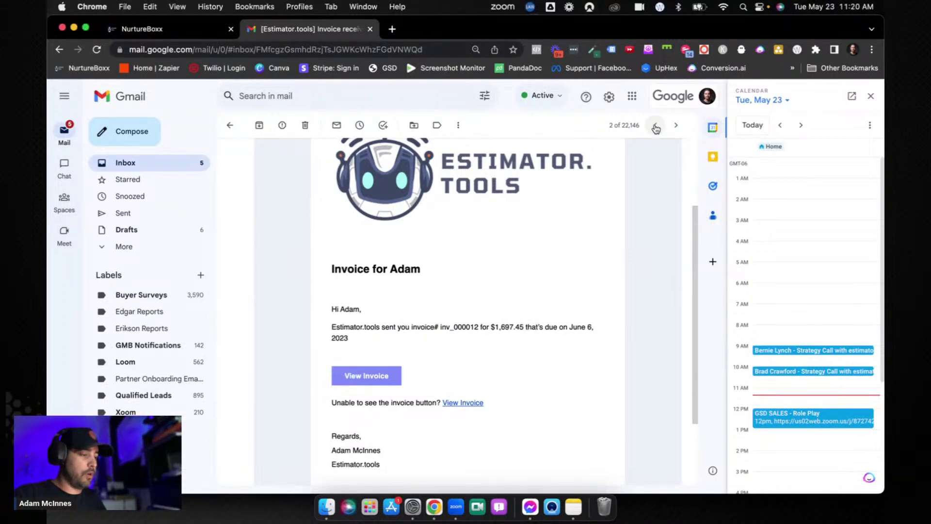
click(655, 127)
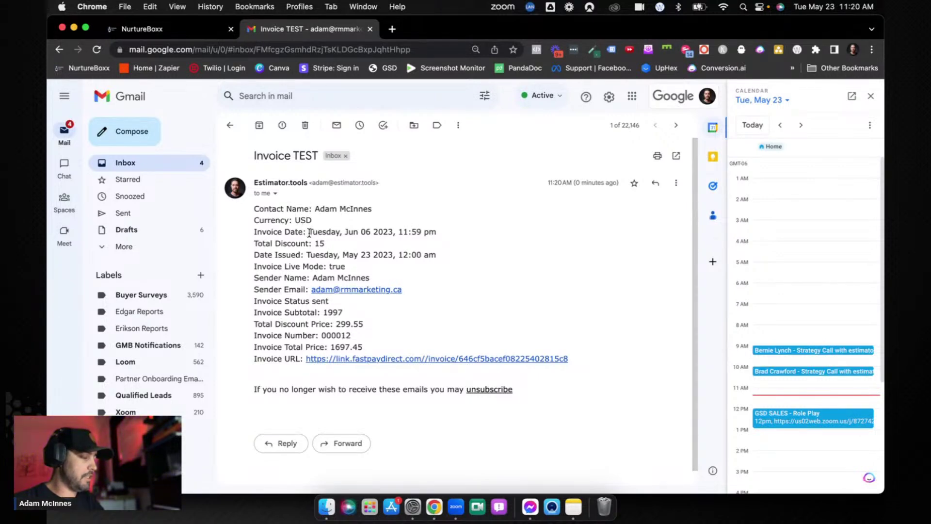
drag(309, 233, 434, 233)
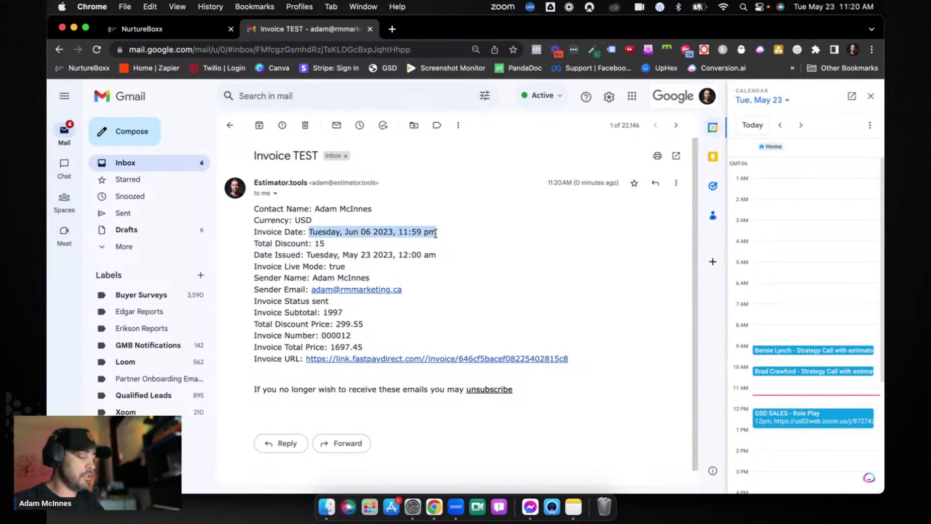
double_click(322, 244)
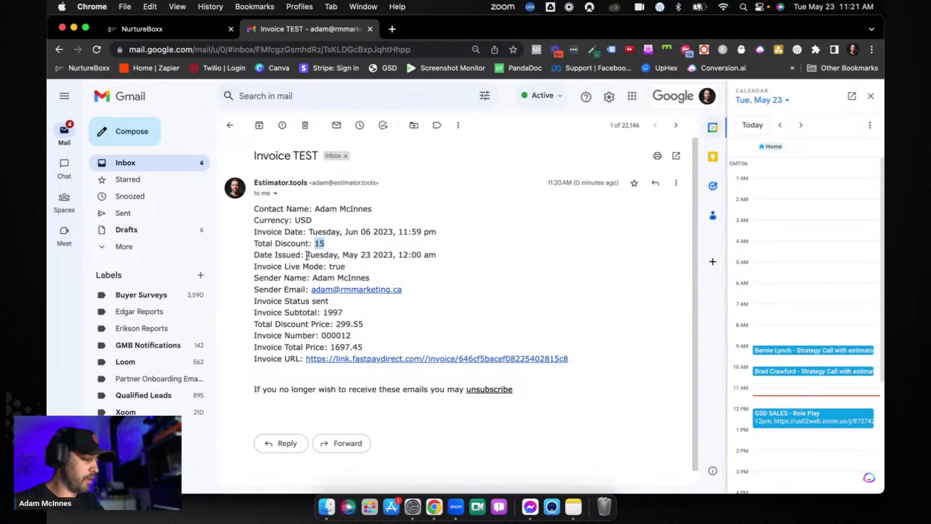
drag(307, 254, 448, 259)
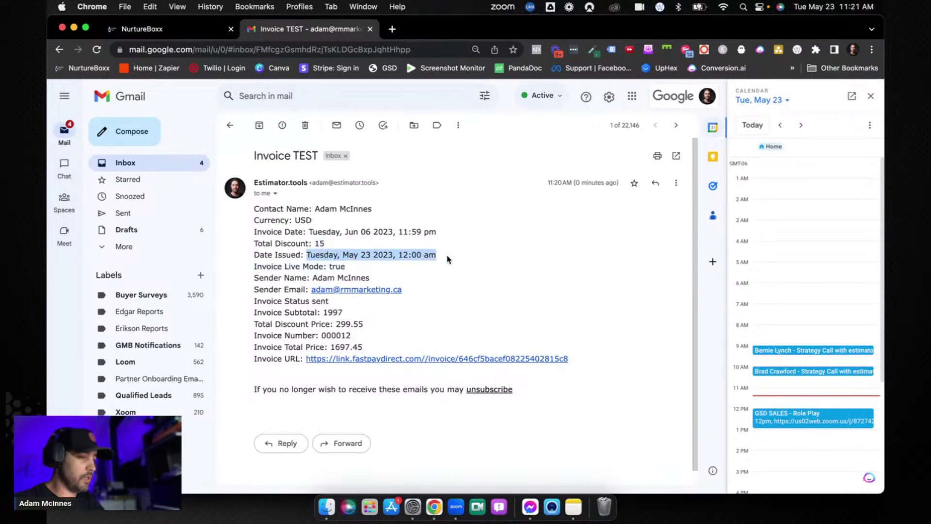
drag(291, 266, 261, 268)
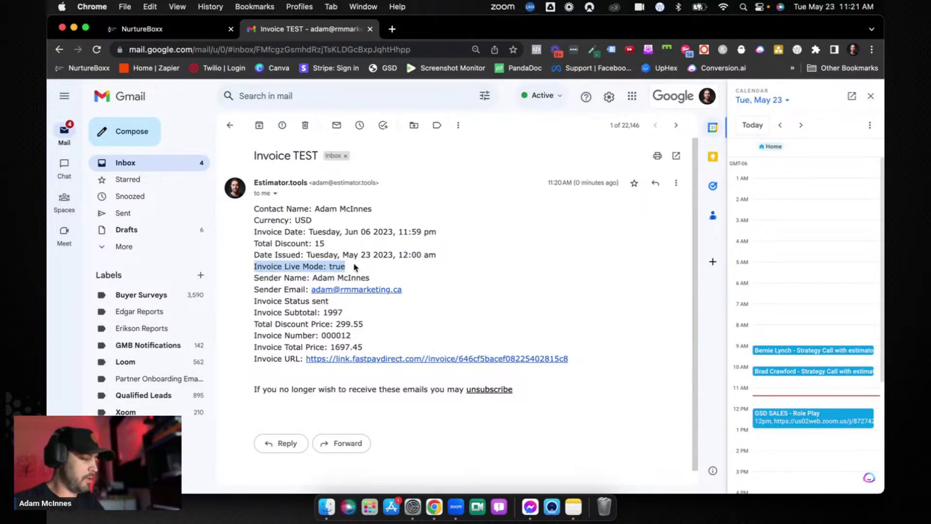
- Check the sender details, invoice status, subtotal, discount price and invoice number in the Invoice TEST email
drag(375, 279, 305, 277)
click(392, 293)
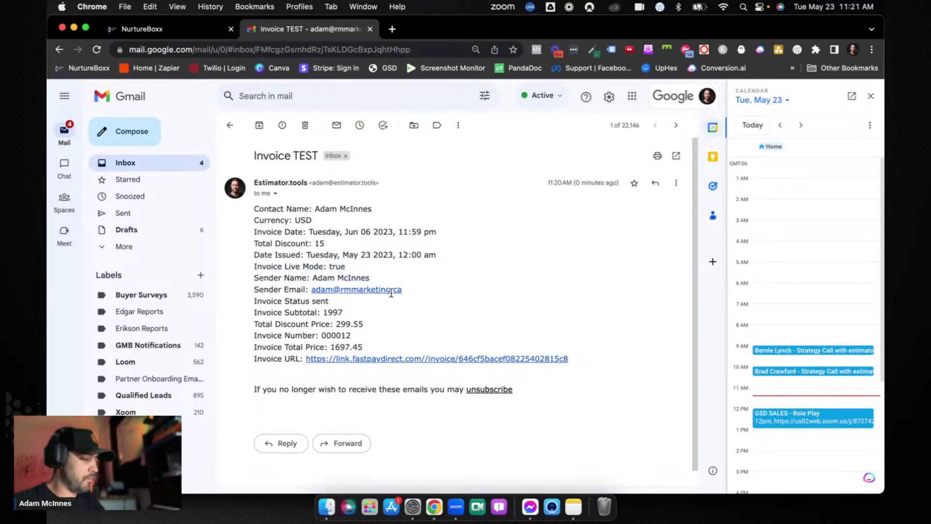
drag(391, 293, 298, 291)
double_click(322, 301)
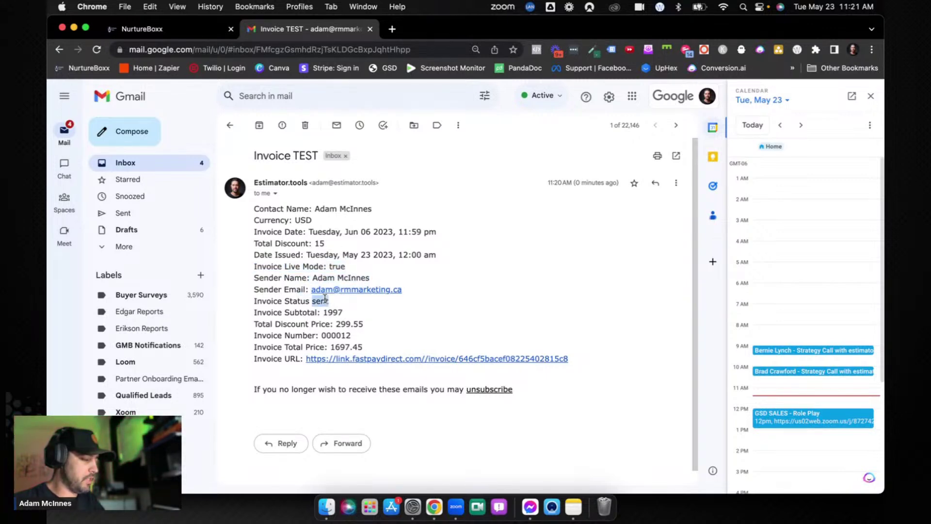
drag(345, 314, 325, 324)
double_click(357, 338)
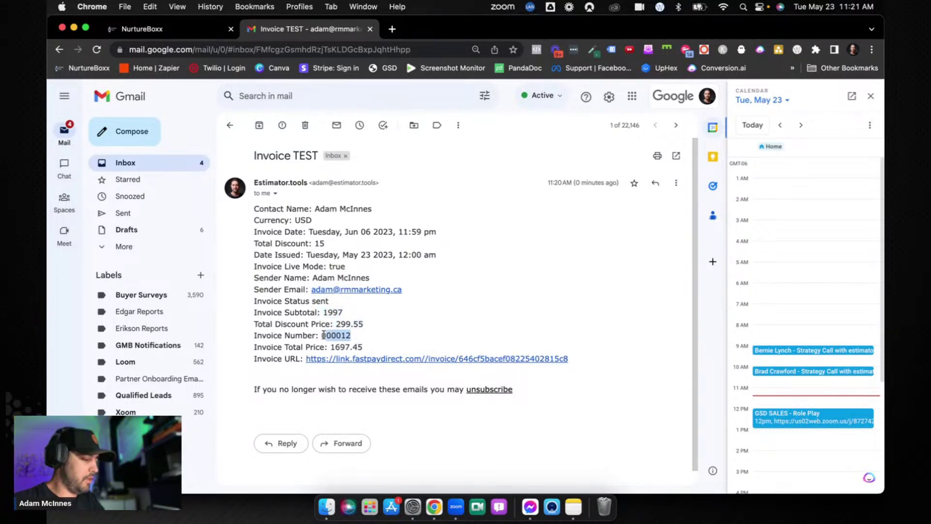
click(357, 338)
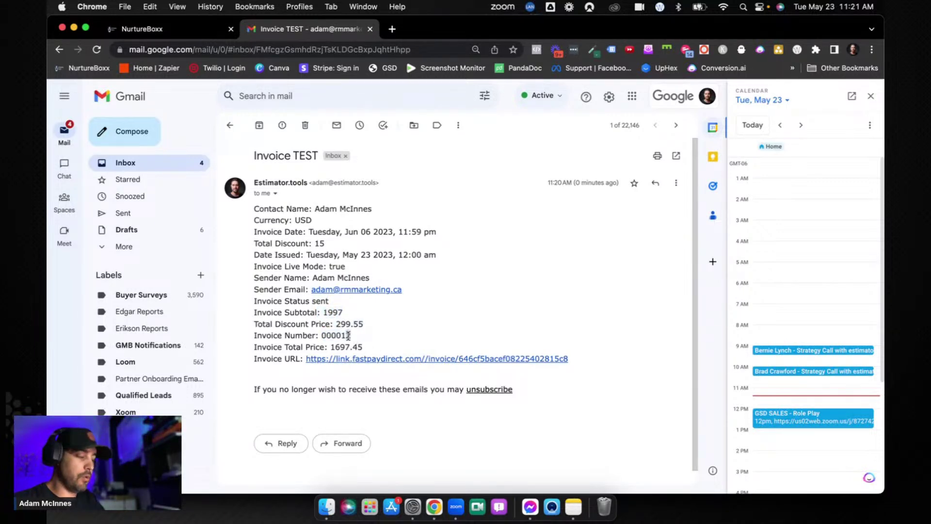
drag(340, 336, 321, 337)
click(368, 333)
click(402, 335)
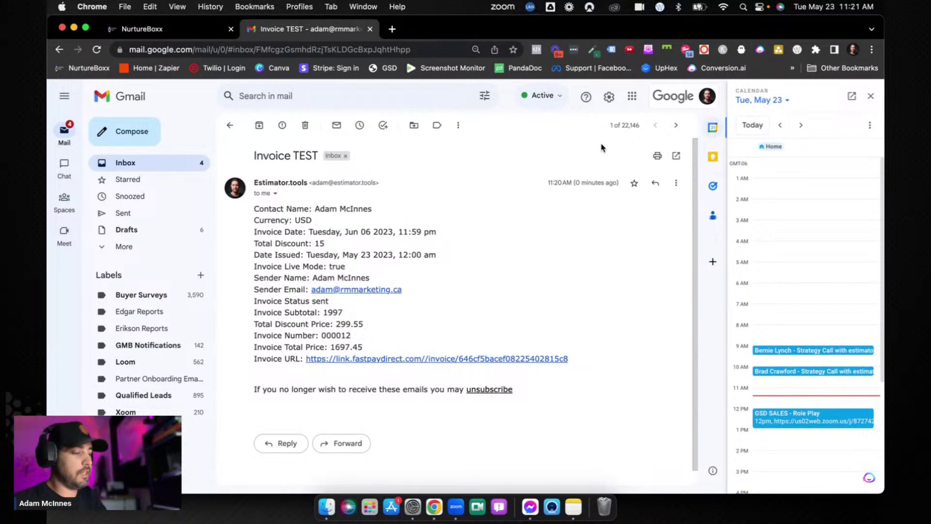
- Compare the Invoice received email with the Invoice TEST email, and highlight the test email's Invoice URL label
click(675, 125)
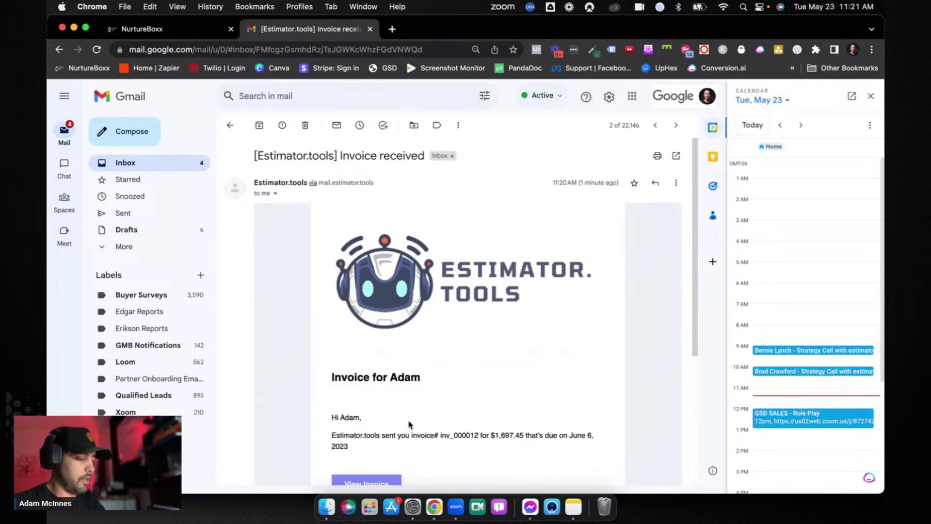
scroll(370, 279, down, 4)
scroll(412, 298, up, 4)
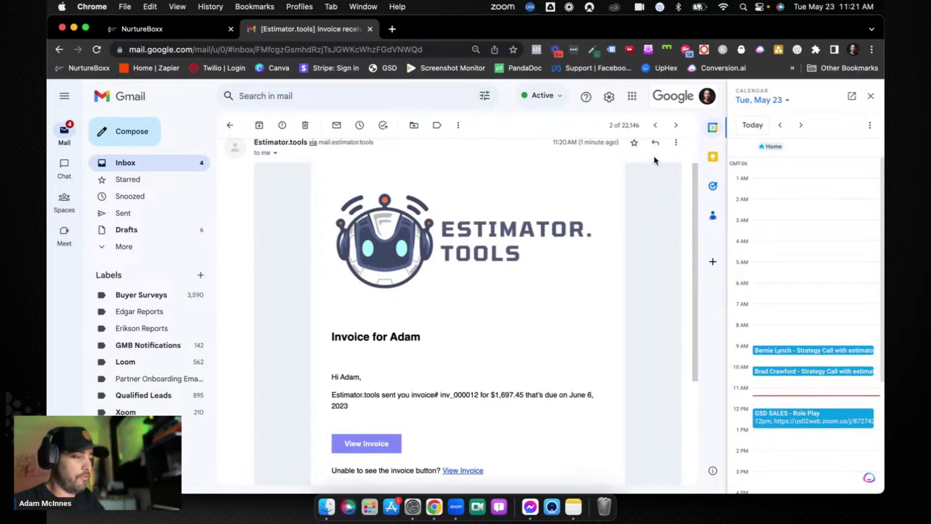
click(655, 125)
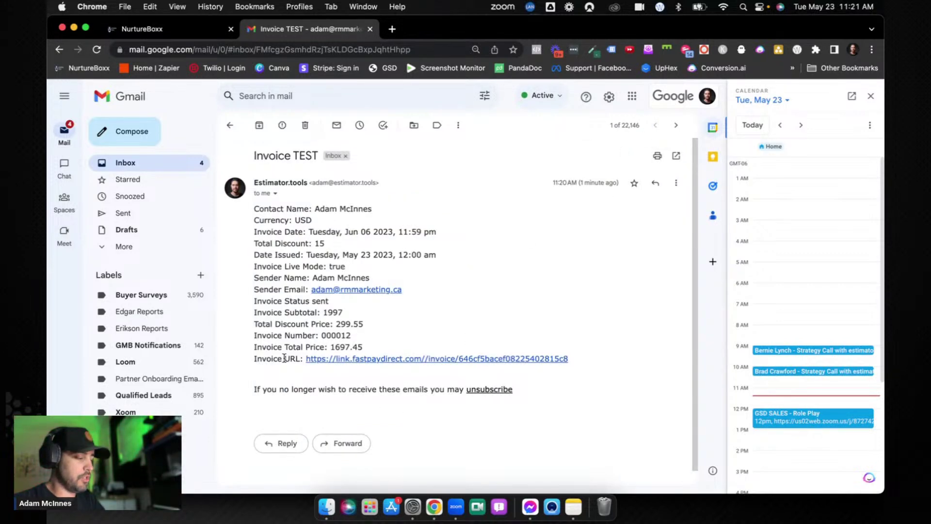
drag(252, 360, 310, 364)
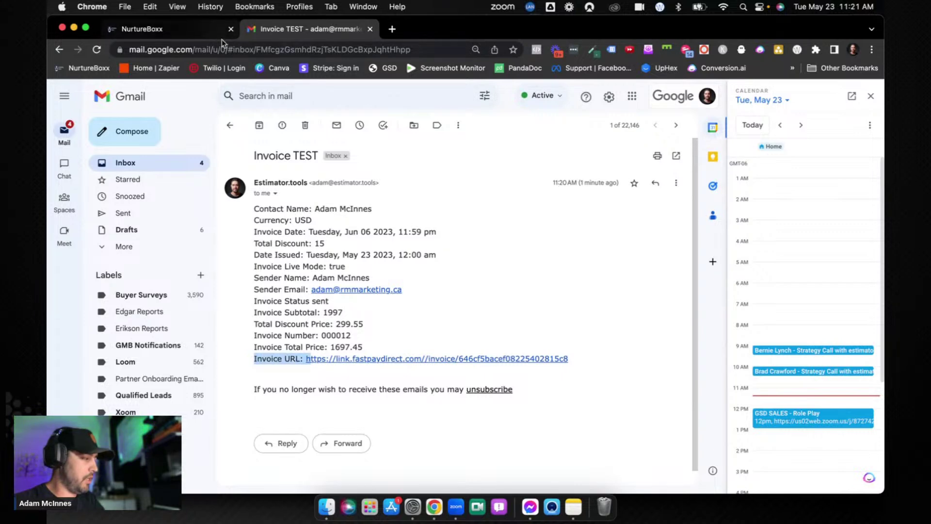
- Switch back to NurtureBoxx and open the Invoice Sent TEST workflow from the second page of automation workflows, reloading it
click(199, 30)
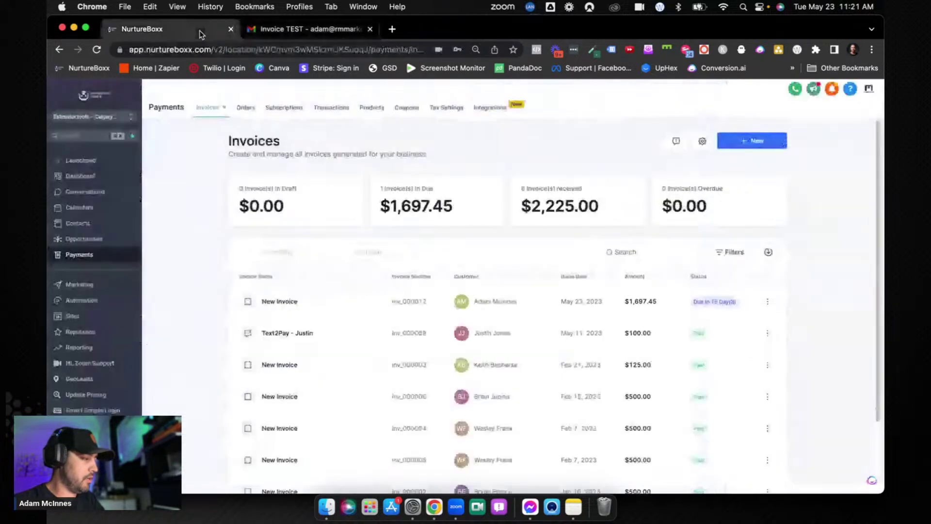
click(97, 301)
scroll(630, 388, down, 2)
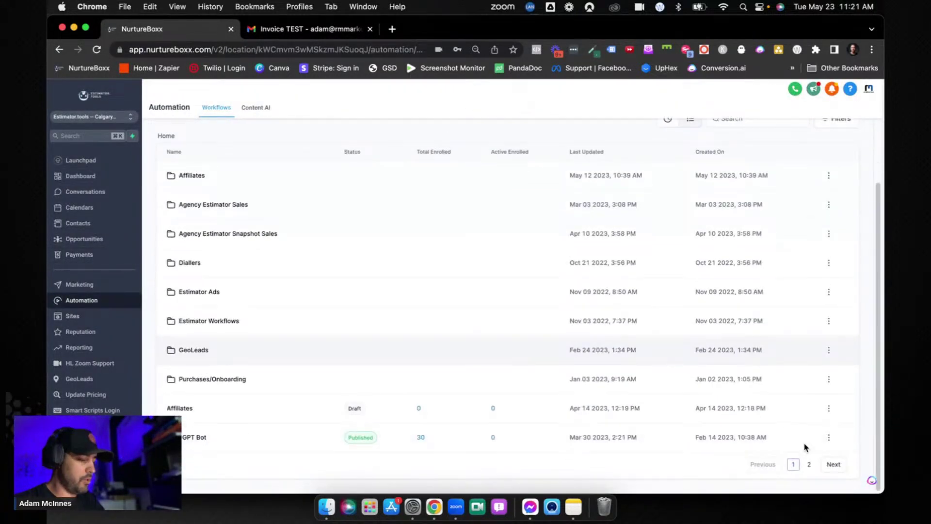
click(833, 464)
click(209, 277)
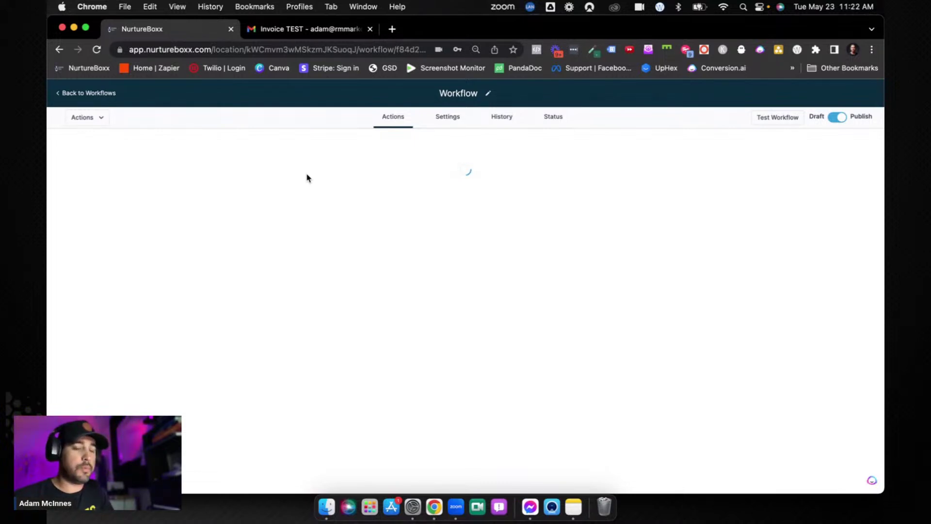
click(96, 49)
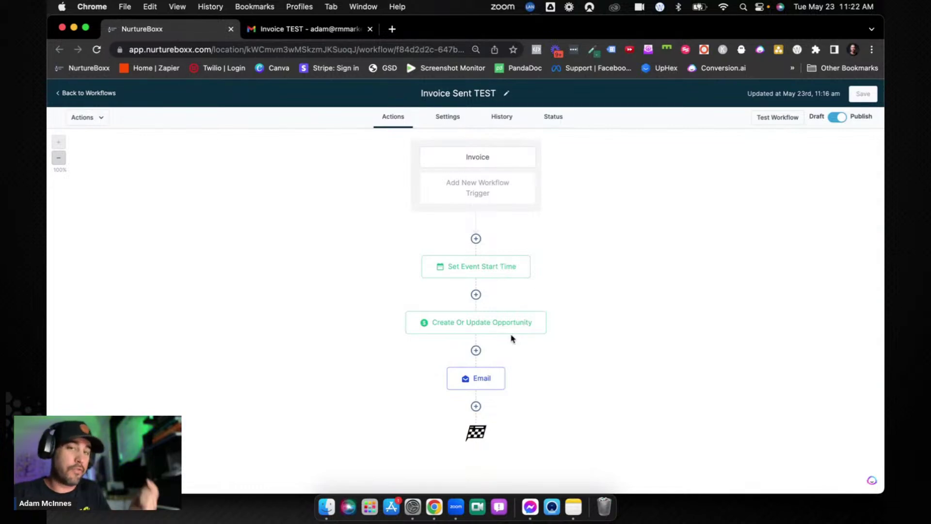
- Open the workflow's Email action and highlight the {{invoice.url}} custom value in its message
click(491, 386)
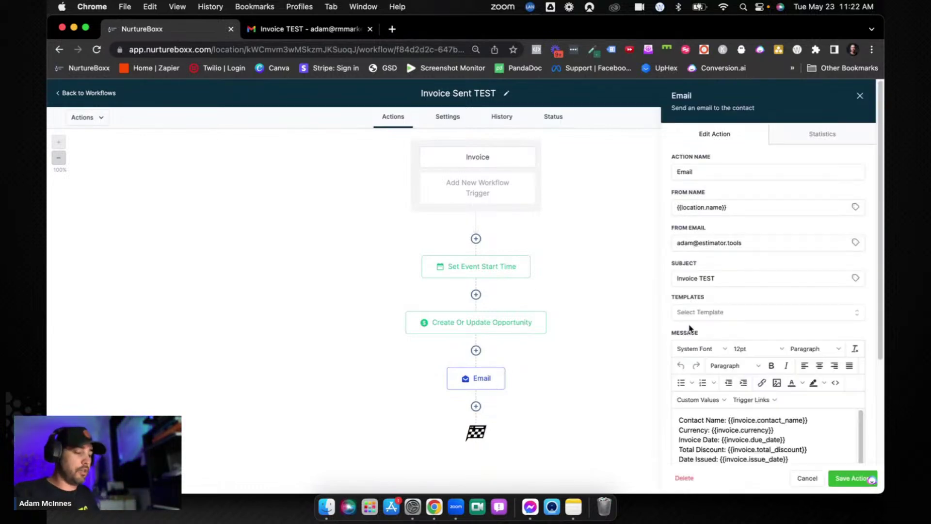
scroll(732, 345, down, 5)
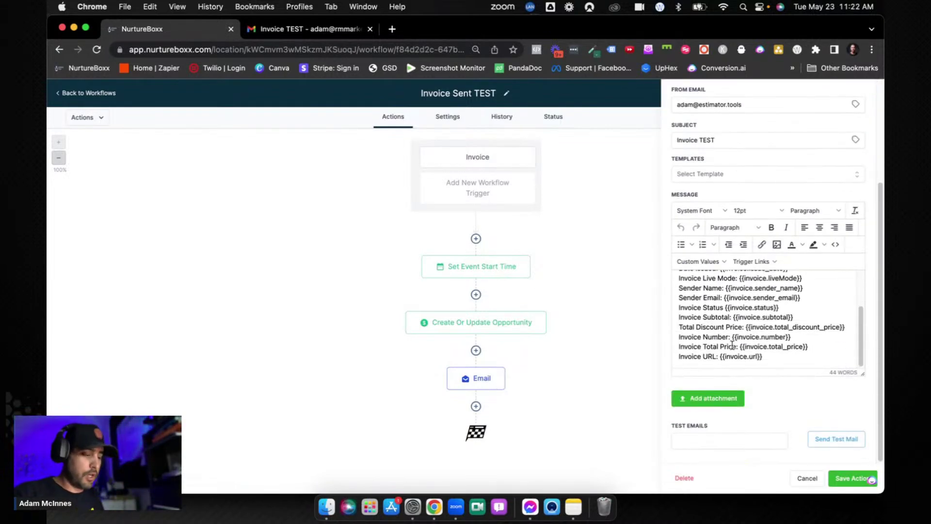
click(764, 356)
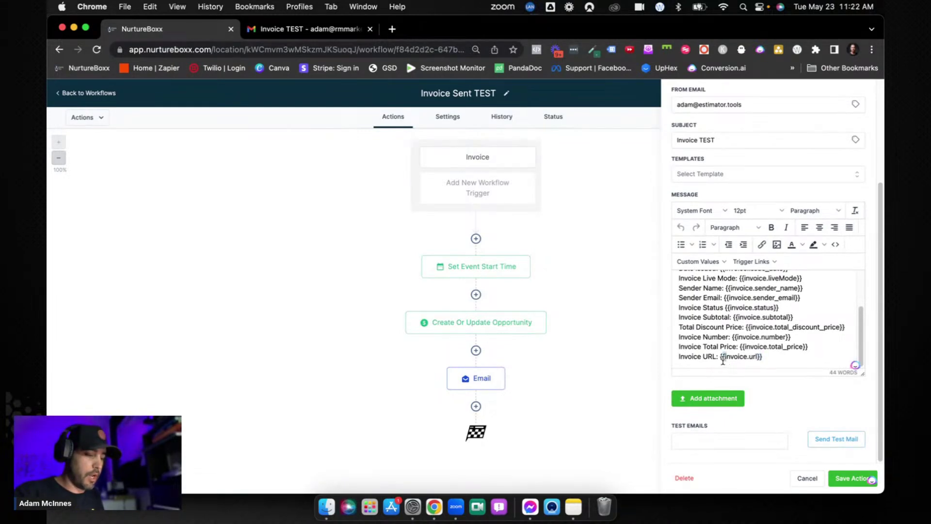
drag(765, 356, 721, 359)
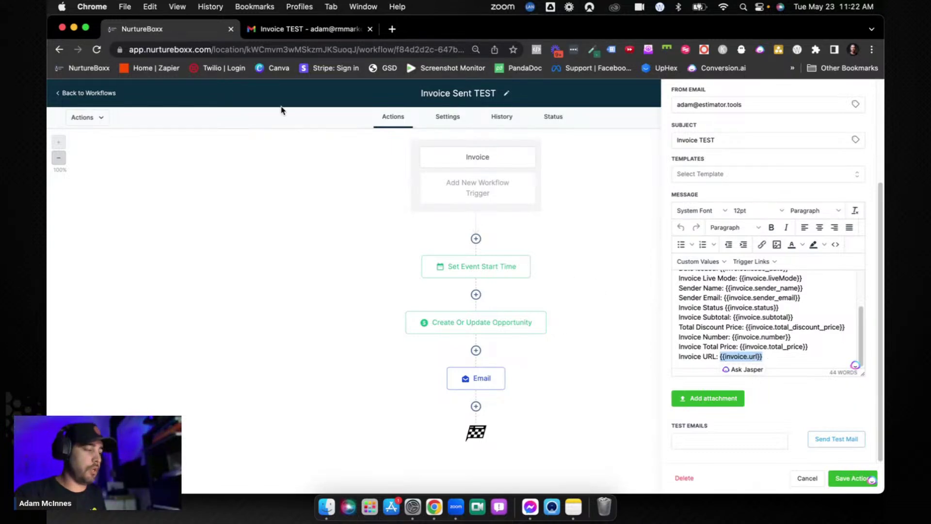
- Switch to Gmail and examine the View Invoice button and link in the Invoice received email
click(298, 30)
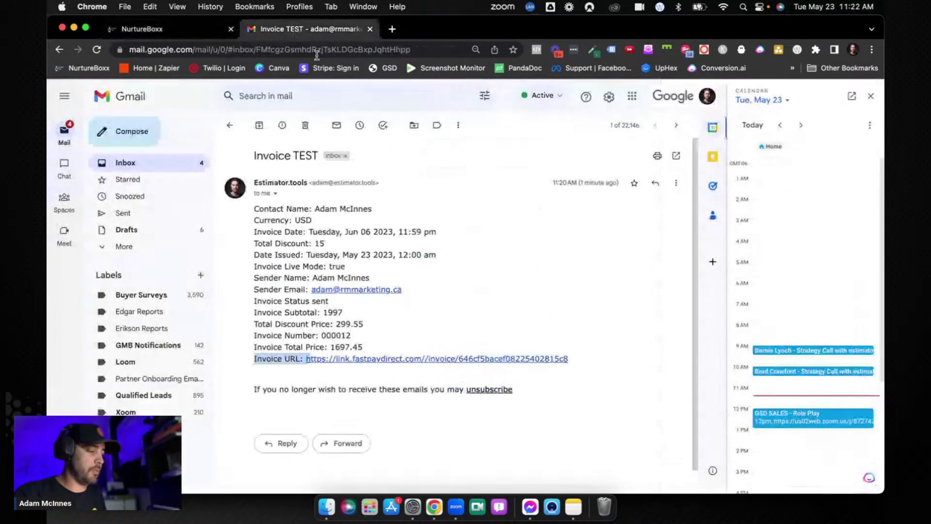
click(676, 125)
scroll(483, 326, down, 5)
scroll(482, 325, down, 1)
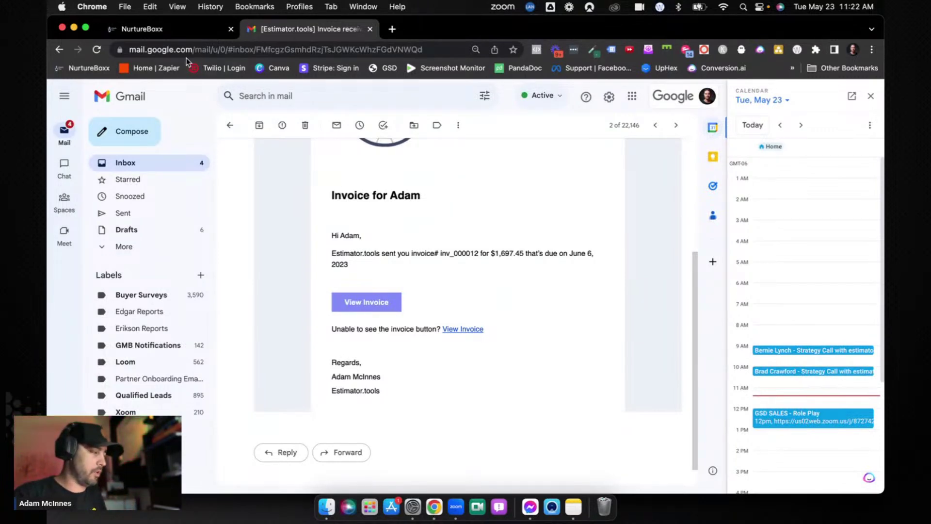
- Return to the Invoice Sent TEST workflow in NurtureBoxx and close the Email action without changes
click(187, 29)
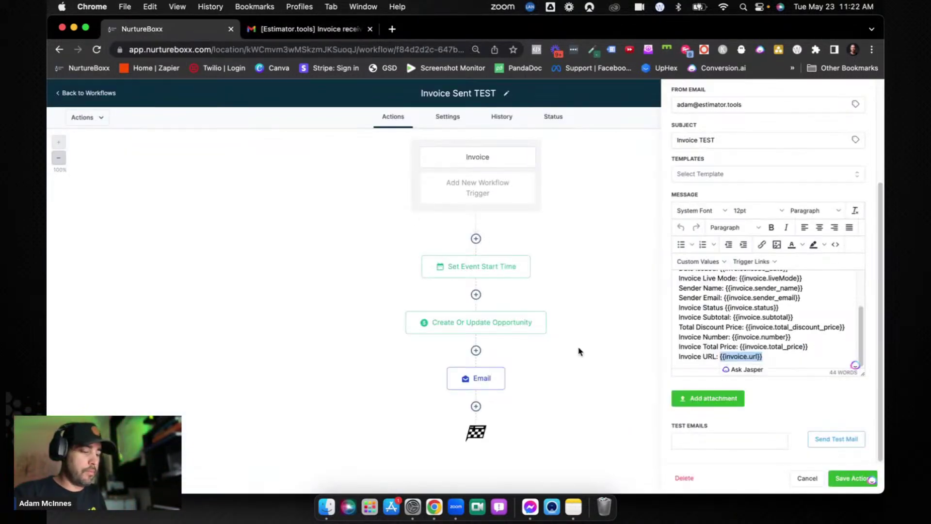
scroll(759, 315, up, 5)
scroll(760, 300, up, 3)
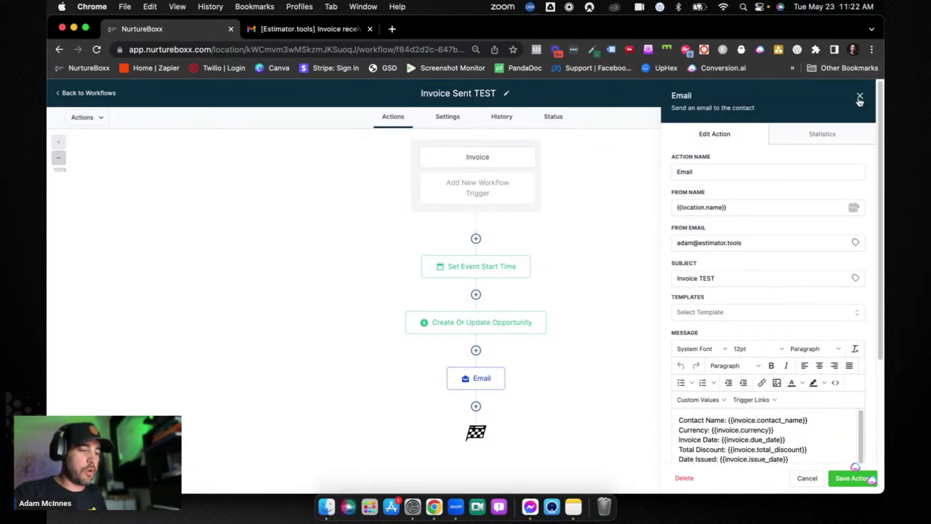
click(861, 101)
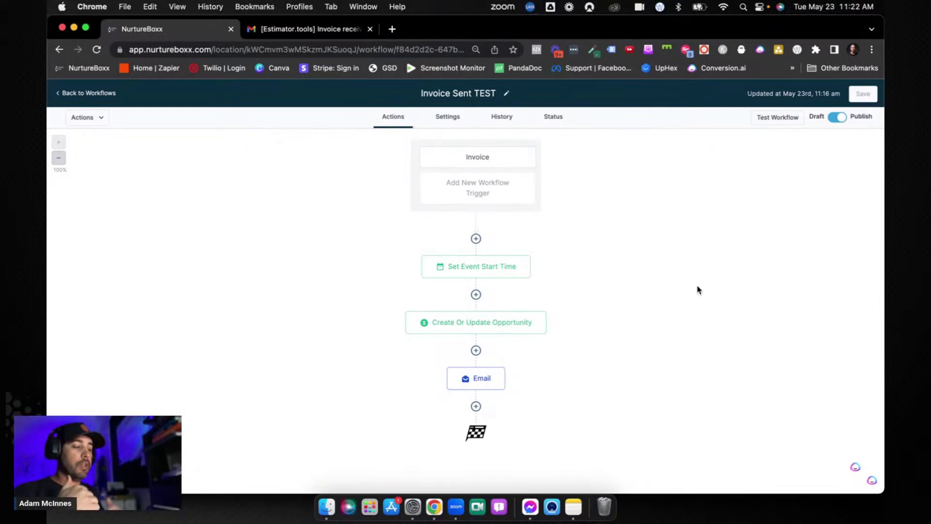
- Add a second Invoice trigger to the workflow with its Invoice Status filter set to Paid
click(478, 192)
text(inv)
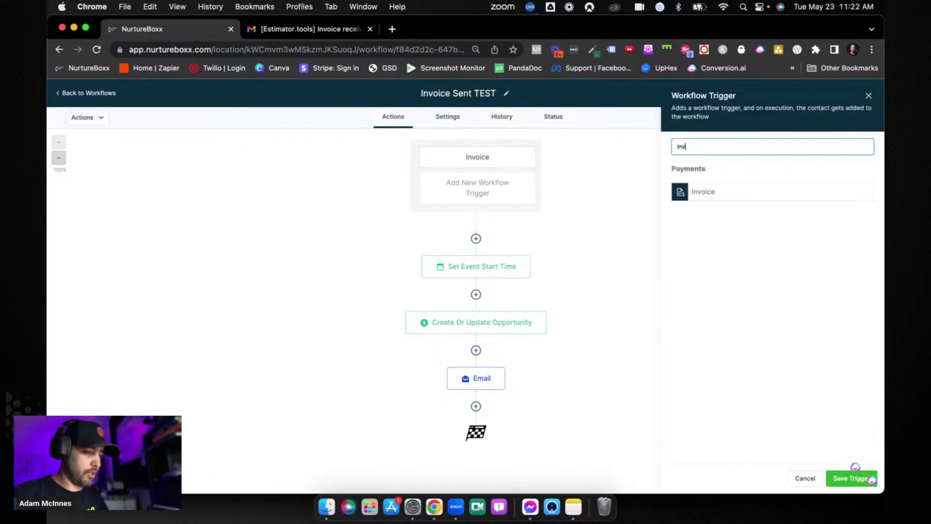
click(730, 189)
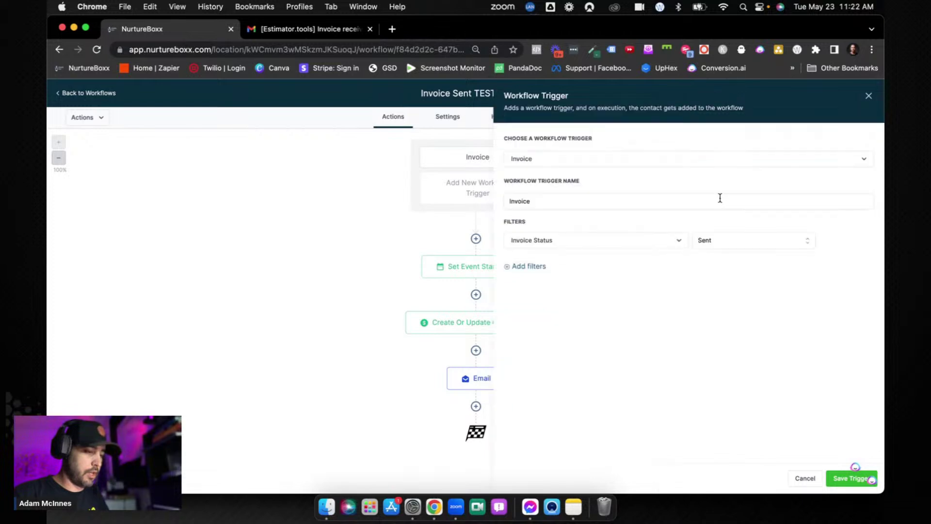
click(733, 246)
click(720, 286)
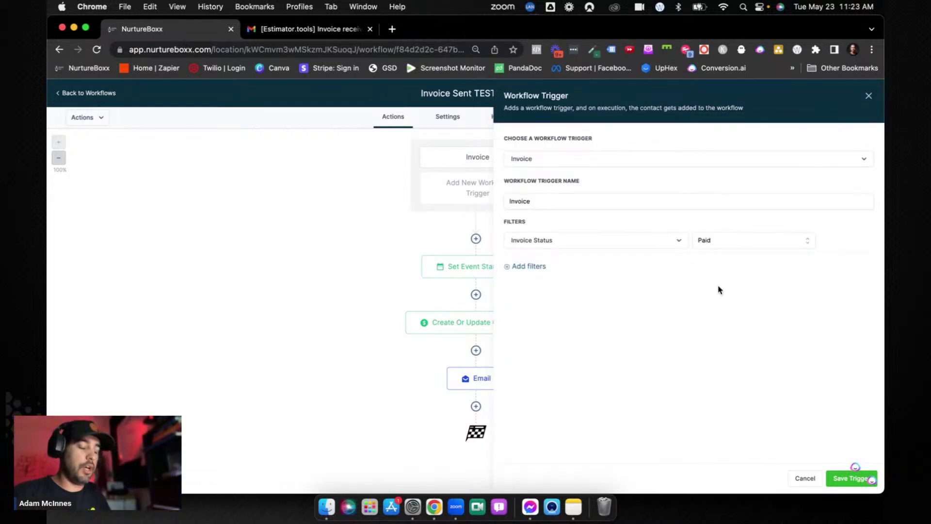